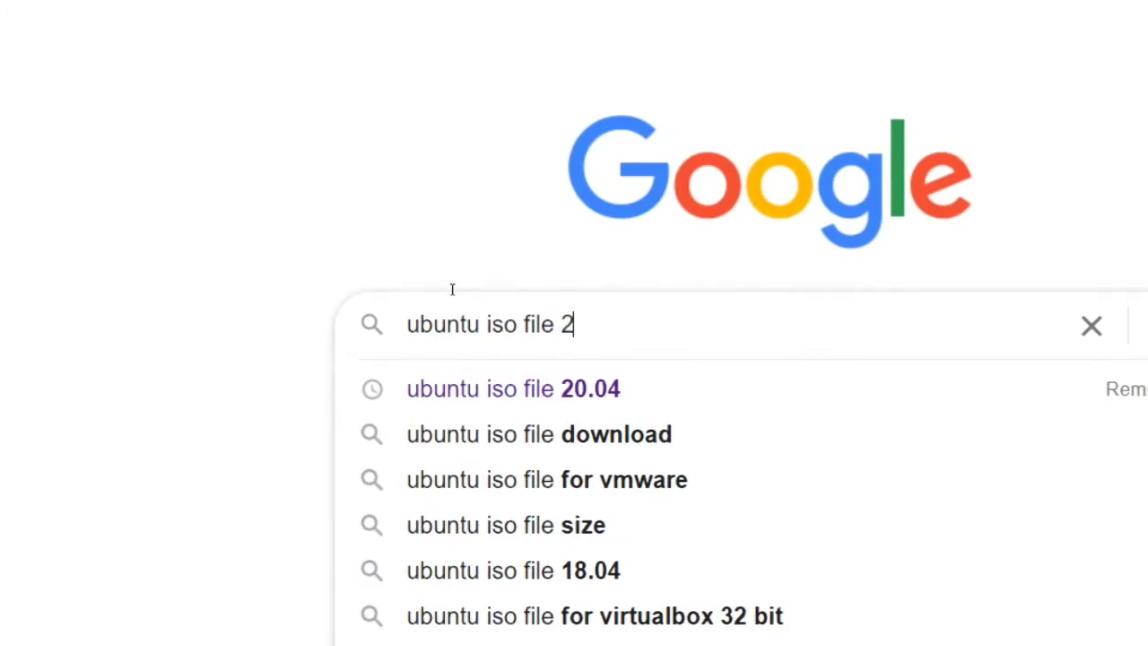
- Search Google for 'ubuntu iso file 20.04'
{"action": "key", "text": "Return"}
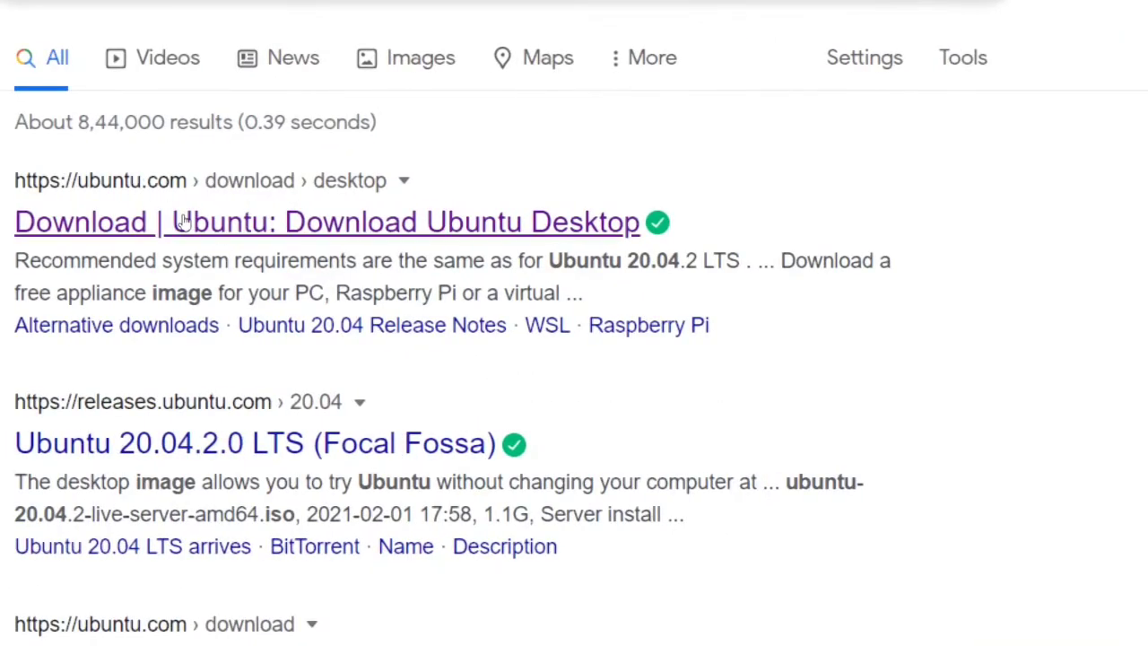
- Start the Ubuntu 20.04.2.0 LTS desktop download from ubuntu.com, pause it, and return to the desktop
{"action": "left_click", "coordinate": [276, 231]}
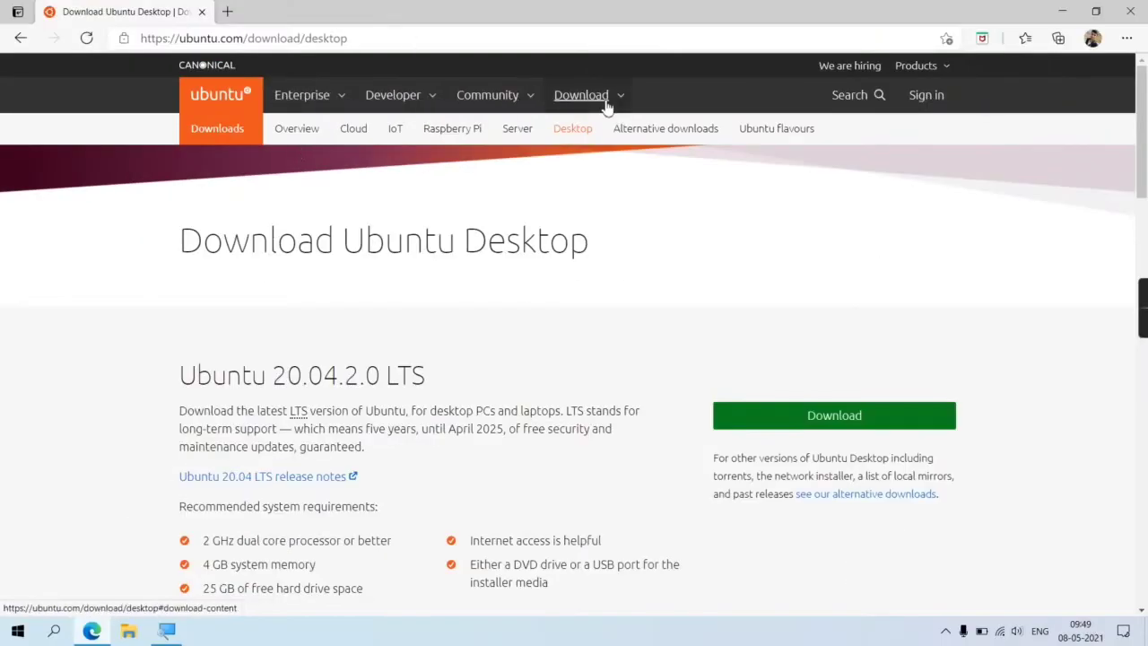
{"action": "left_click", "coordinate": [606, 105]}
{"action": "left_click", "coordinate": [231, 255]}
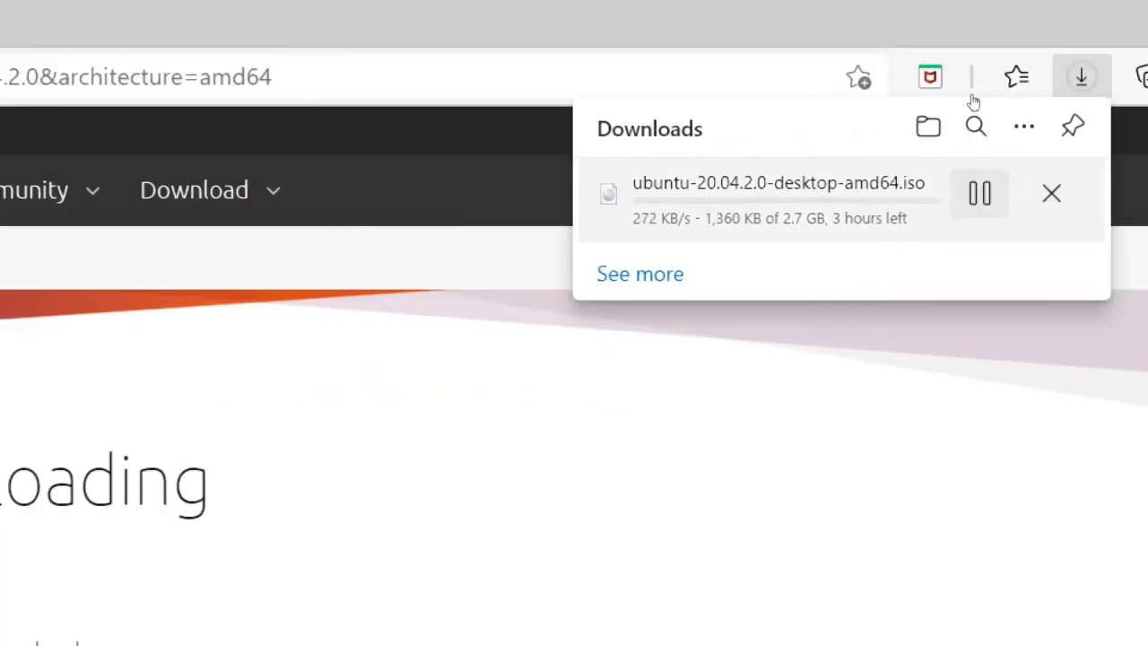
{"action": "left_click", "coordinate": [972, 96]}
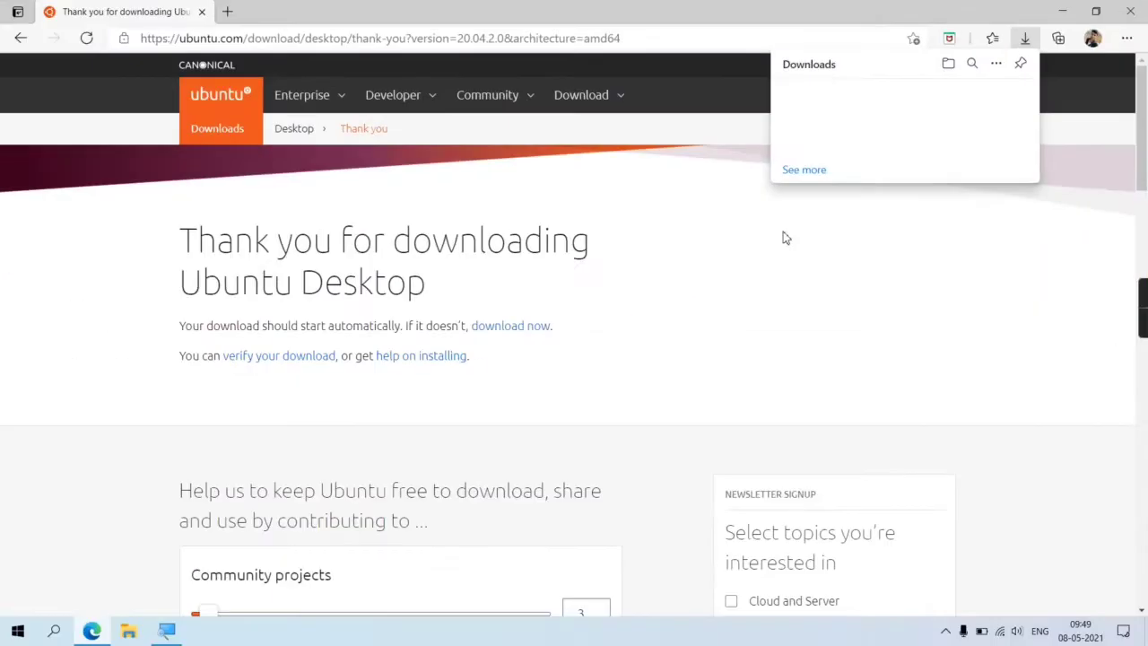
{"action": "right_click", "coordinate": [479, 78]}
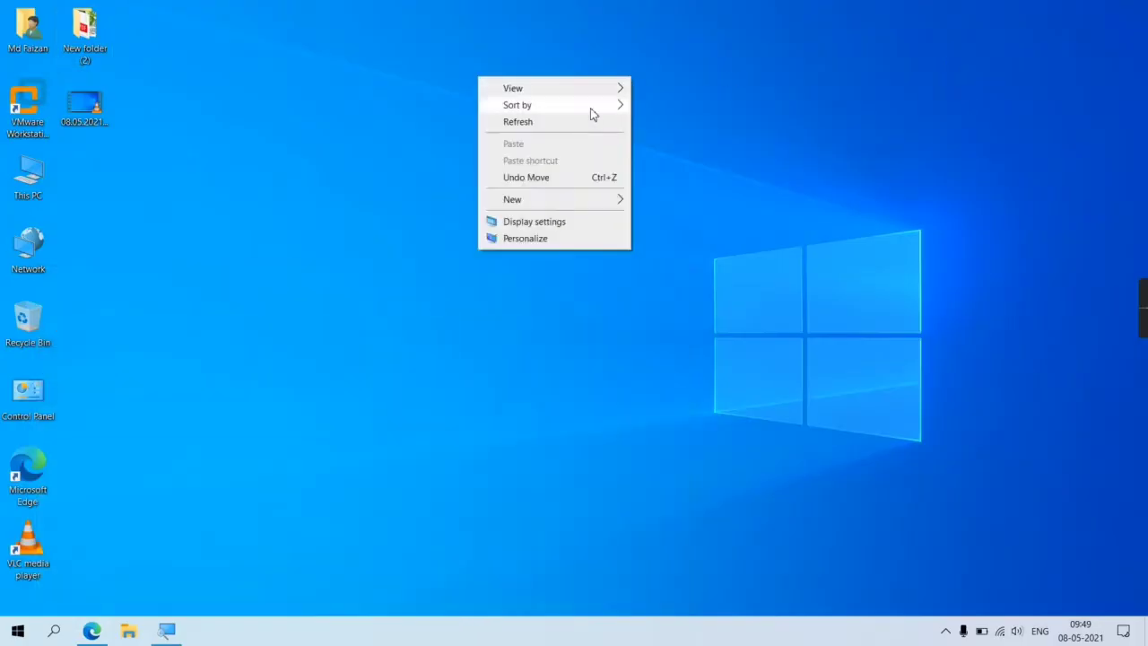
{"action": "left_click", "coordinate": [27, 175]}
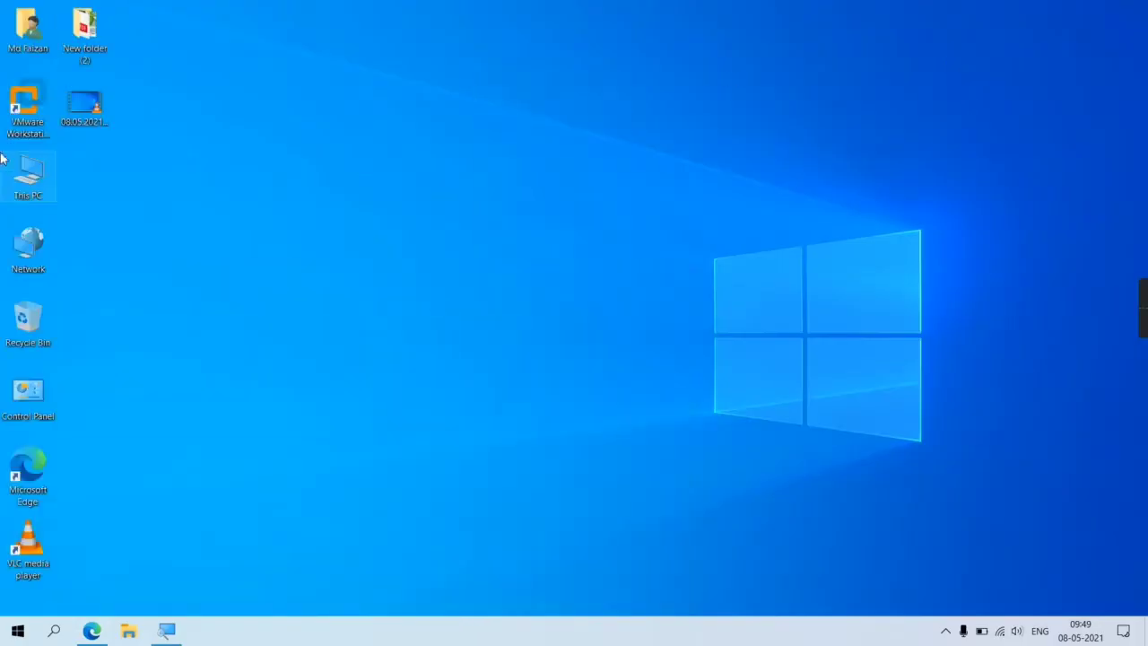
- Launch VMware Workstation Pro and minimize it
{"action": "left_click", "coordinate": [27, 108]}
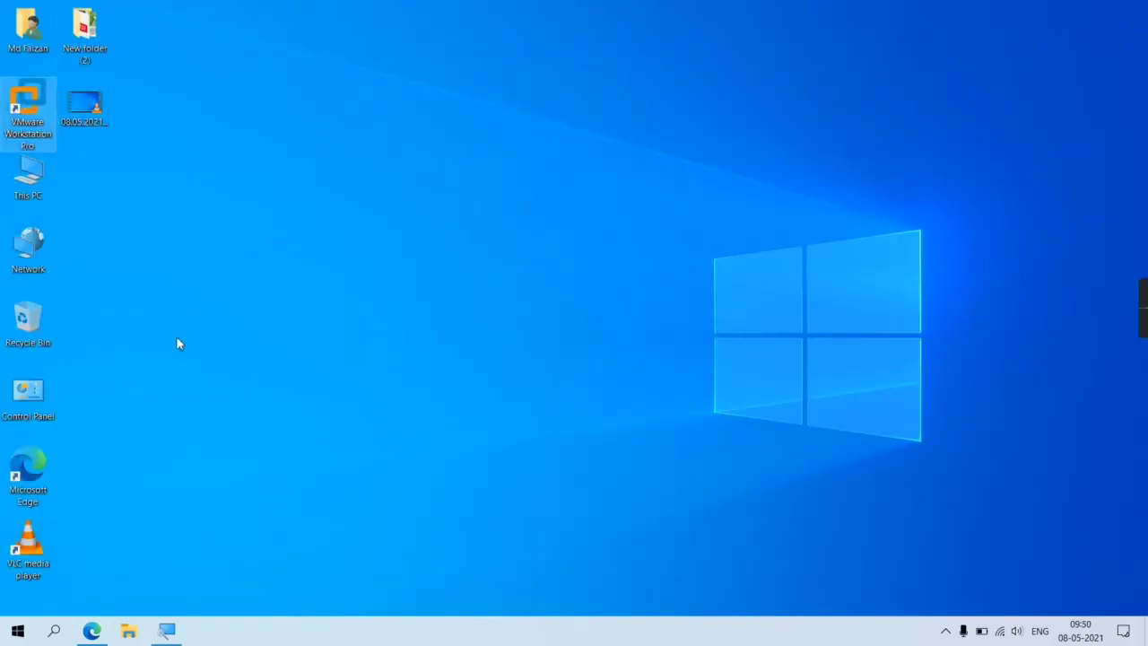
{"action": "key", "text": "Return"}
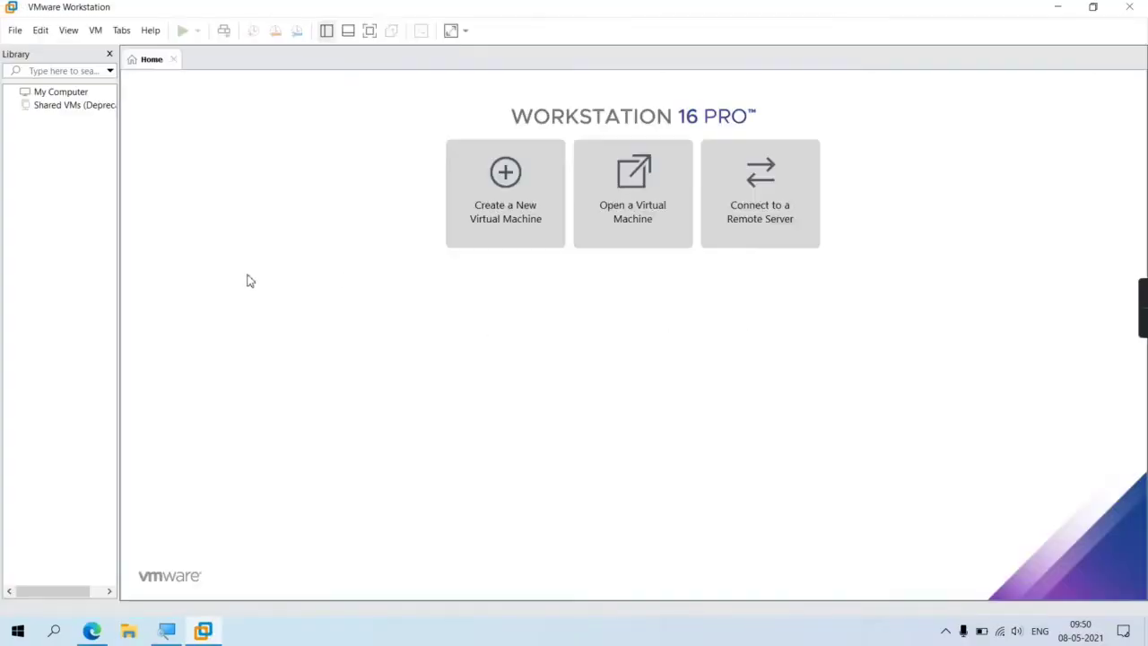
{"action": "left_click", "coordinate": [1057, 7]}
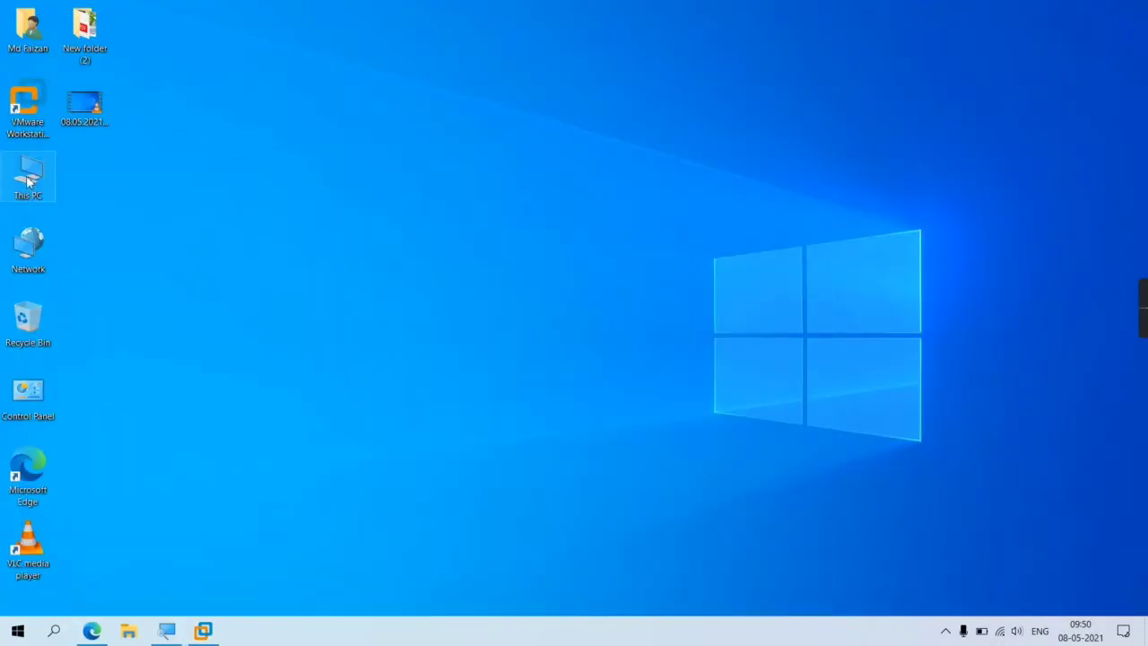
- Cut the Ubuntu 20.04.2.0 disc image from Downloads and open drive E:
{"action": "double_click", "coordinate": [27, 179]}
{"action": "left_click", "coordinate": [63, 190]}
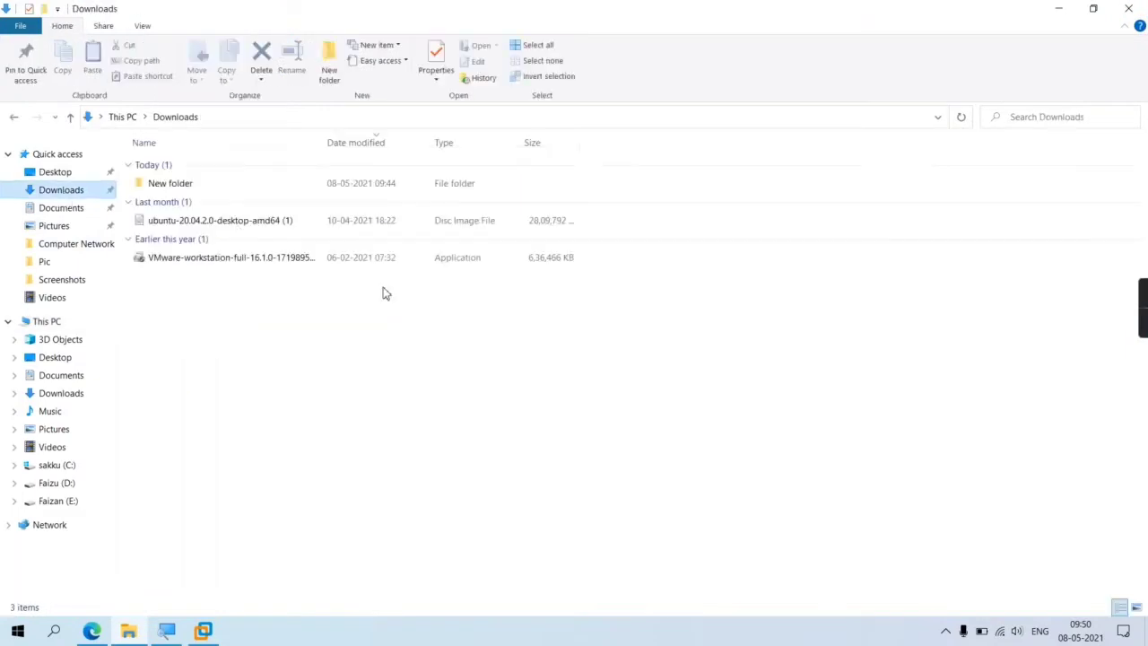
{"action": "left_click", "coordinate": [266, 267]}
{"action": "double_click", "coordinate": [266, 267]}
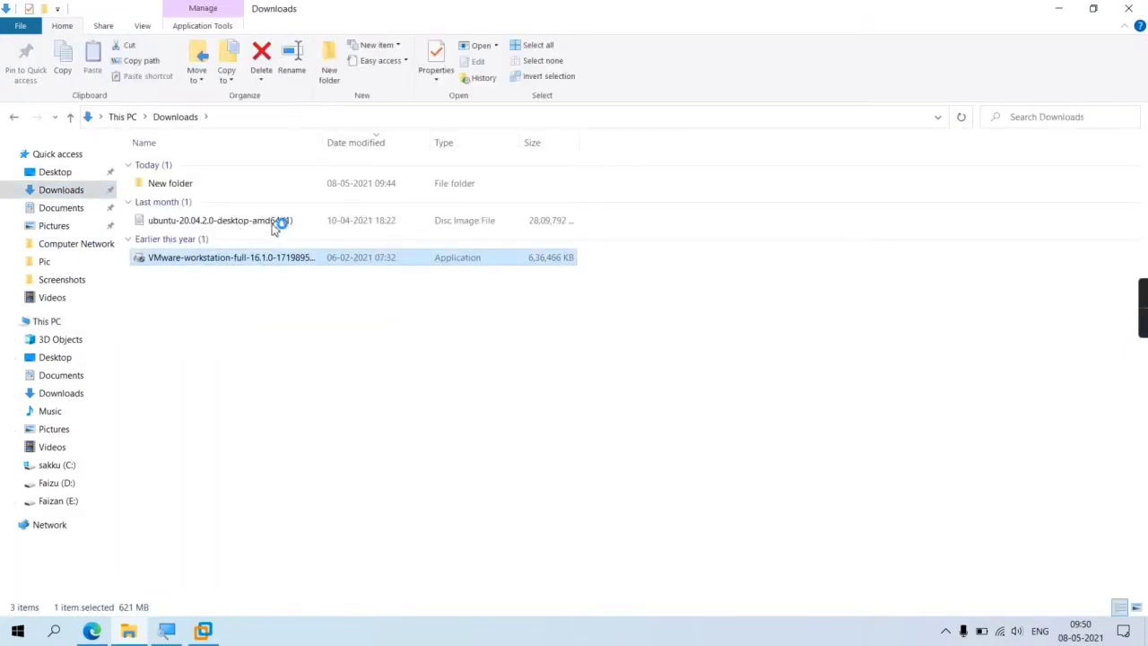
{"action": "left_click", "coordinate": [285, 222]}
{"action": "right_click", "coordinate": [285, 222]}
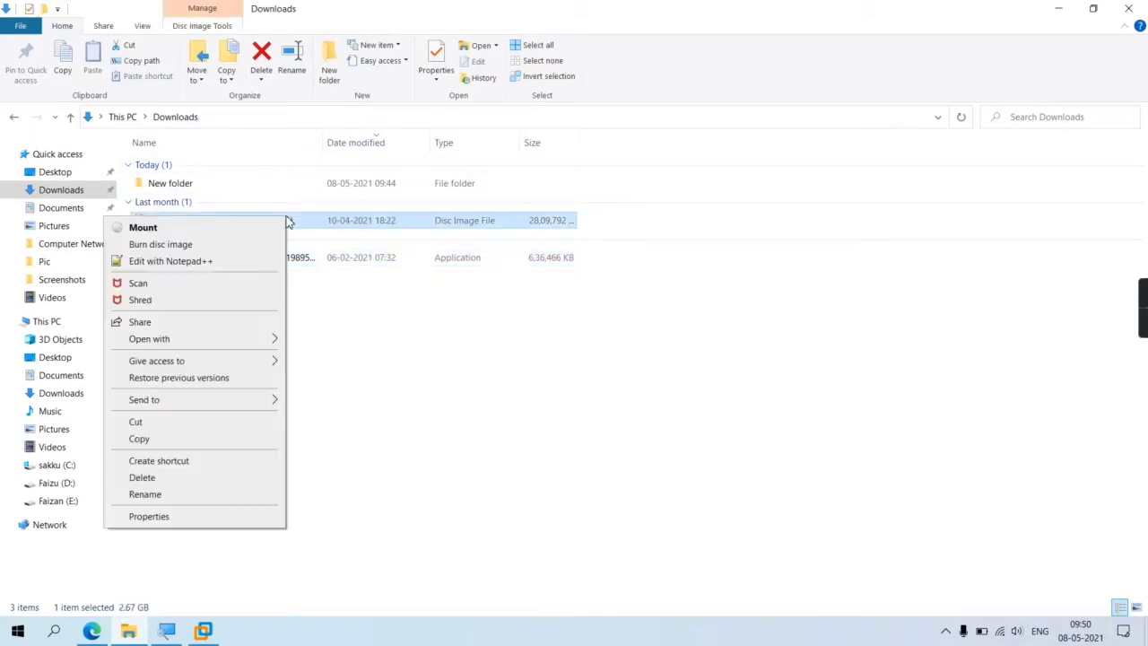
{"action": "left_click", "coordinate": [185, 437]}
{"action": "left_click", "coordinate": [50, 500]}
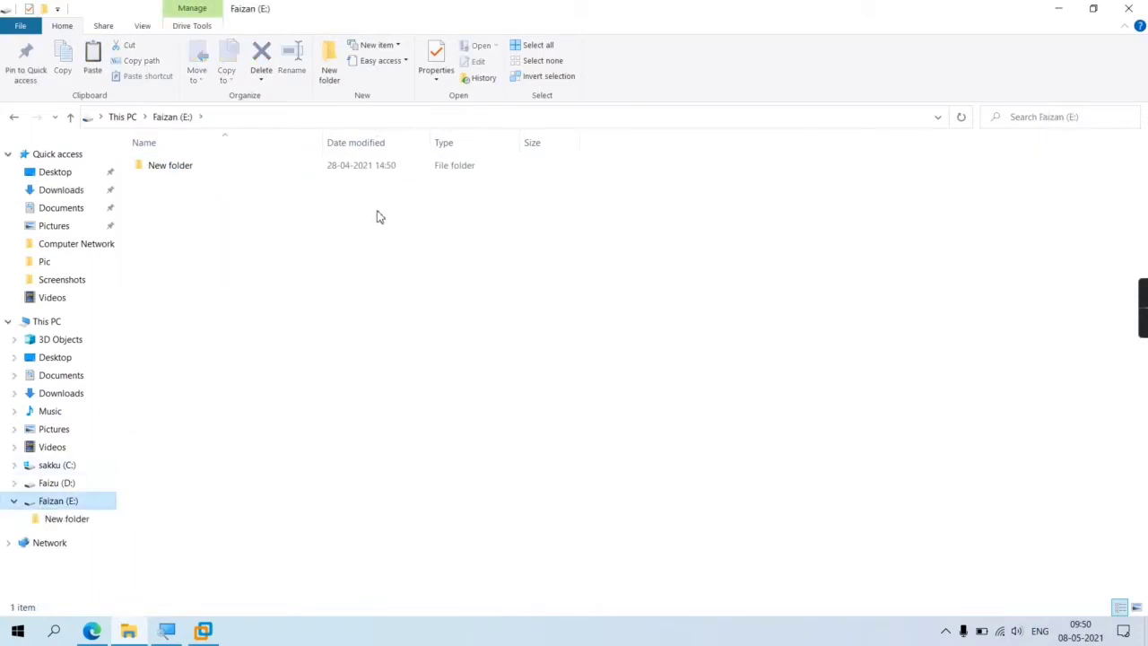
{"action": "right_click", "coordinate": [352, 222]}
- Paste the Ubuntu disc image onto drive E:, add a folder named 'ubuntu', and minimize File Explorer
{"action": "left_click", "coordinate": [261, 325]}
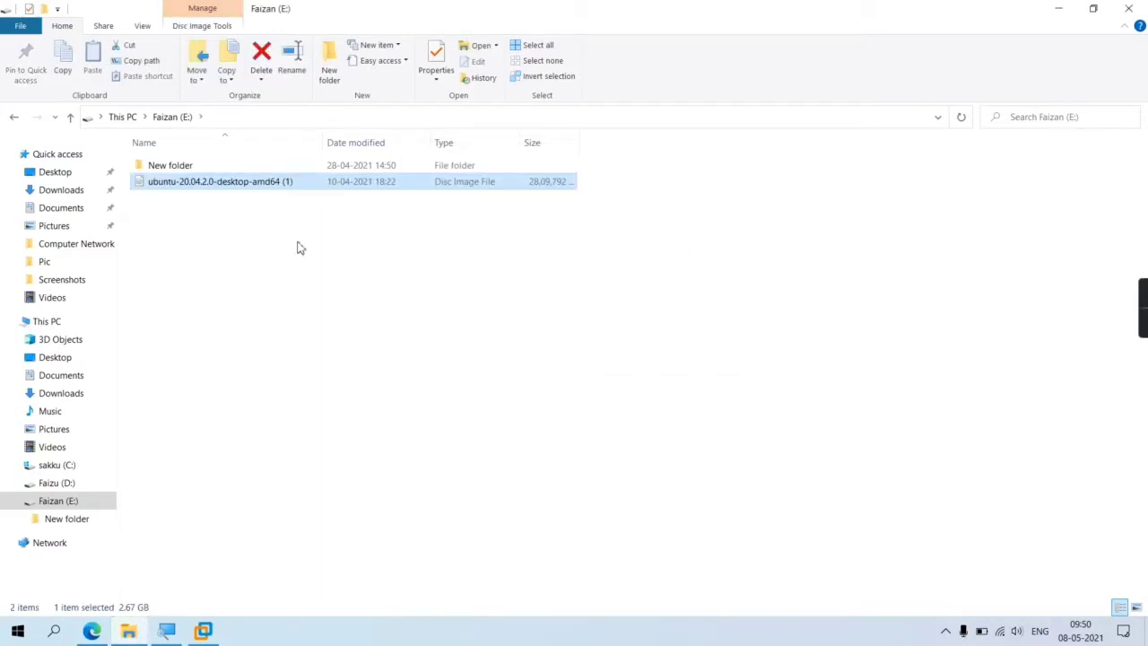
{"action": "right_click", "coordinate": [415, 245]}
{"action": "mouse_move", "coordinate": [304, 426]}
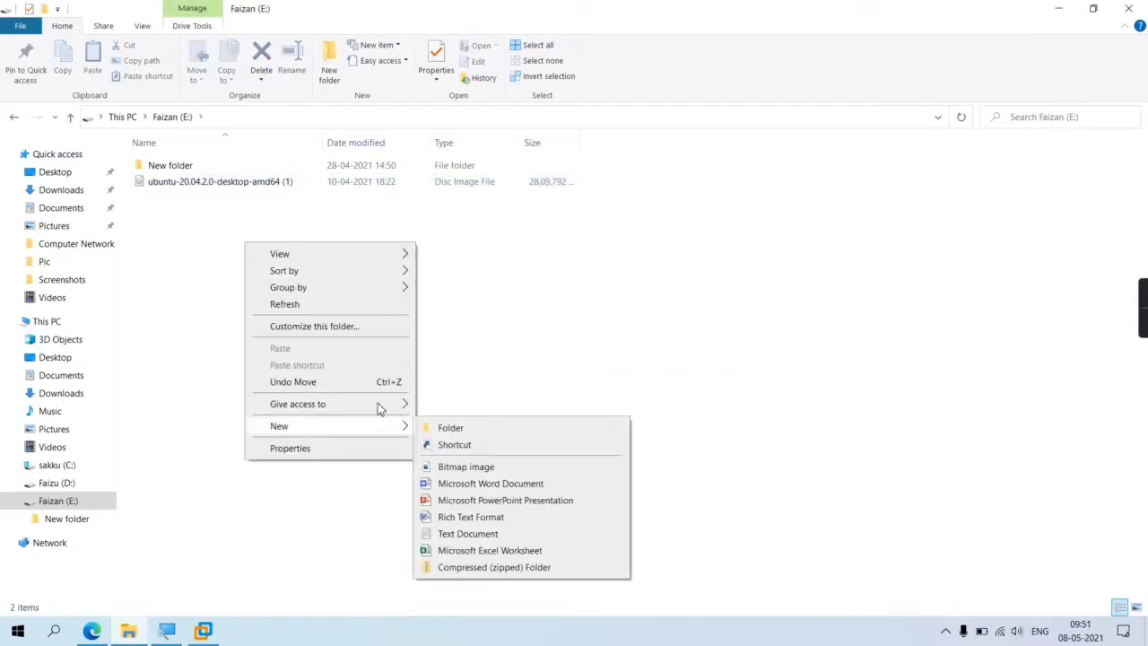
{"action": "left_click", "coordinate": [467, 433]}
{"action": "type", "text": "ubuntu"}
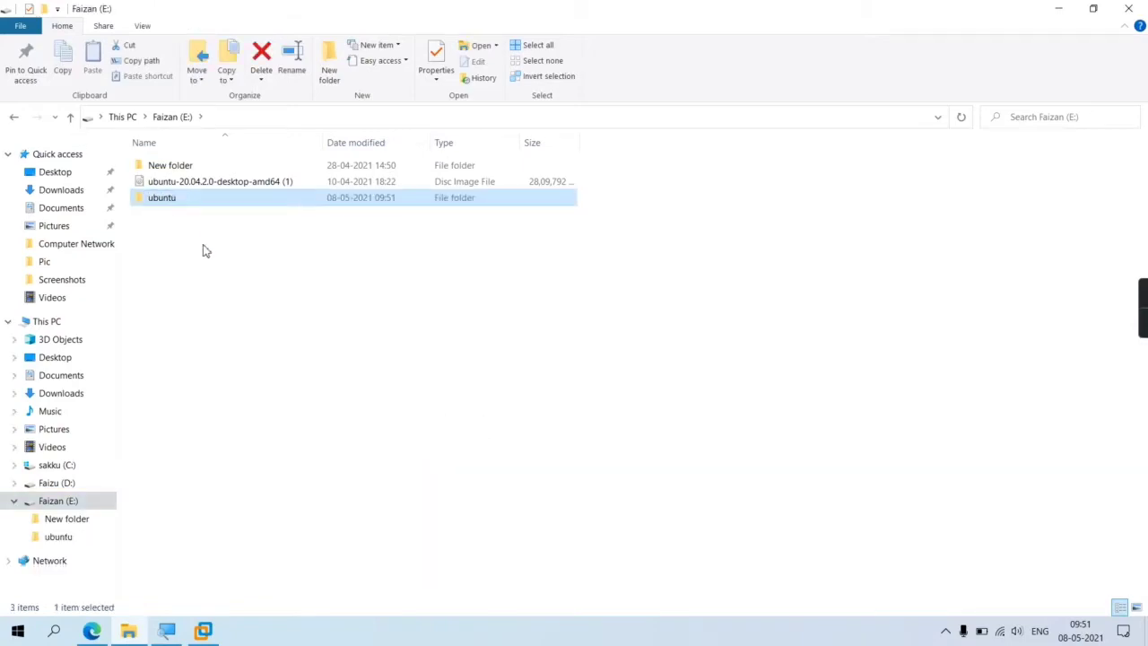
{"action": "left_click_drag", "start_coordinate": [203, 240], "coordinate": [258, 263]}
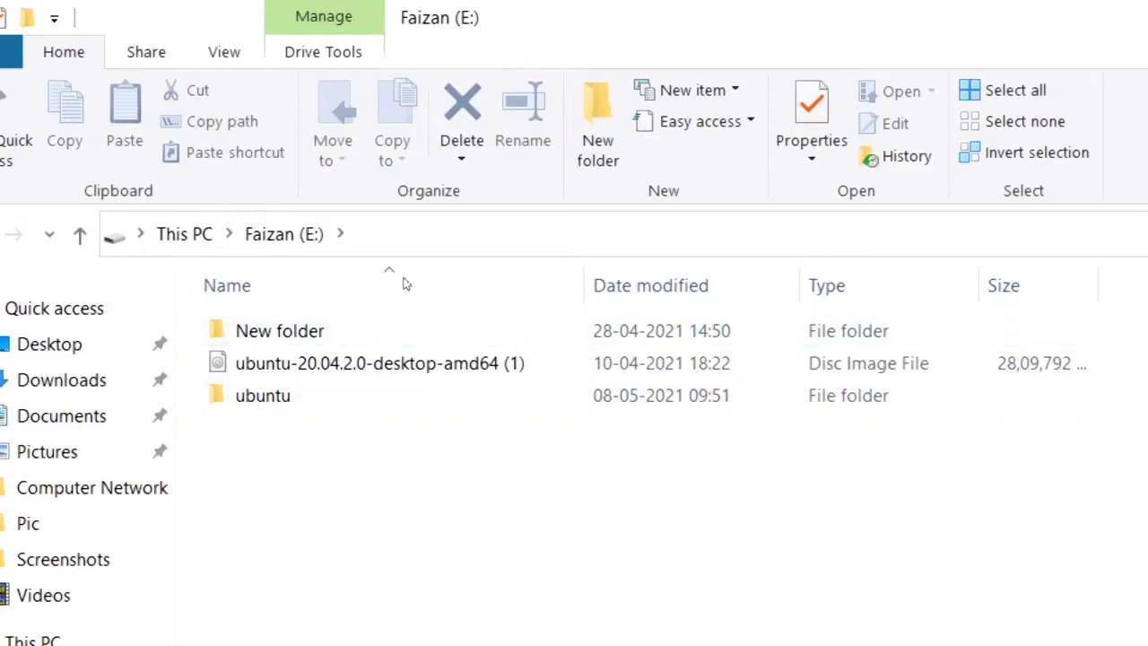
{"action": "left_click", "coordinate": [1061, 9]}
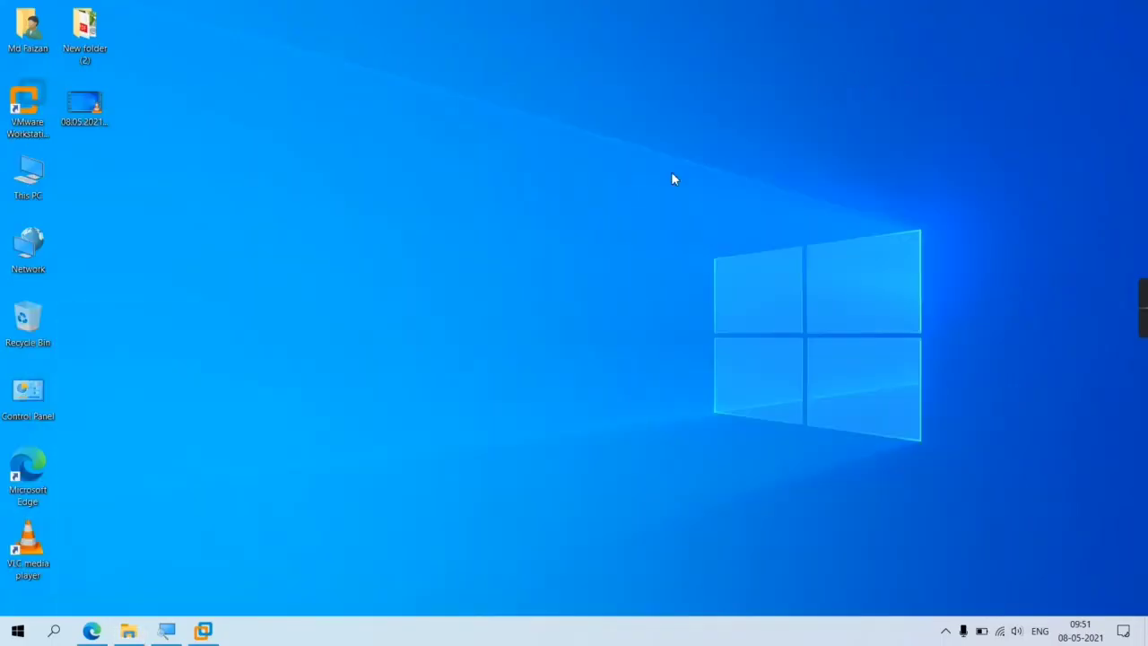
{"action": "right_click", "coordinate": [675, 175]}
- Start a Custom new VM: Workstation 16.x compatibility, install OS later, Linux Ubuntu guest
{"action": "left_click", "coordinate": [636, 215]}
{"action": "left_click", "coordinate": [203, 631]}
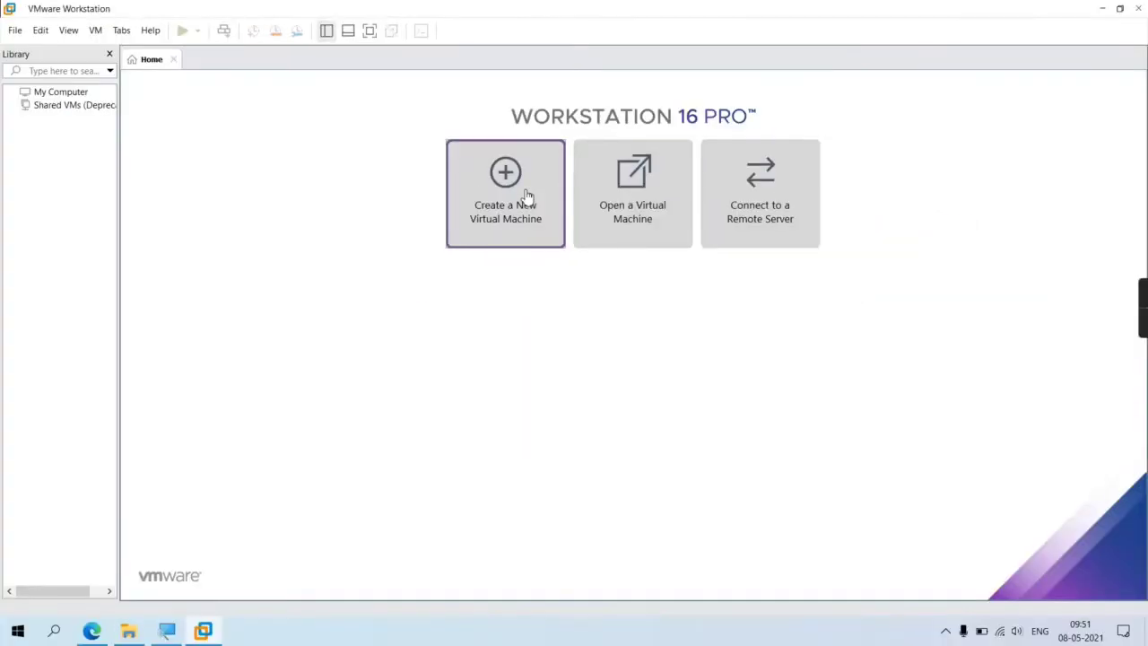
{"action": "left_click", "coordinate": [501, 396]}
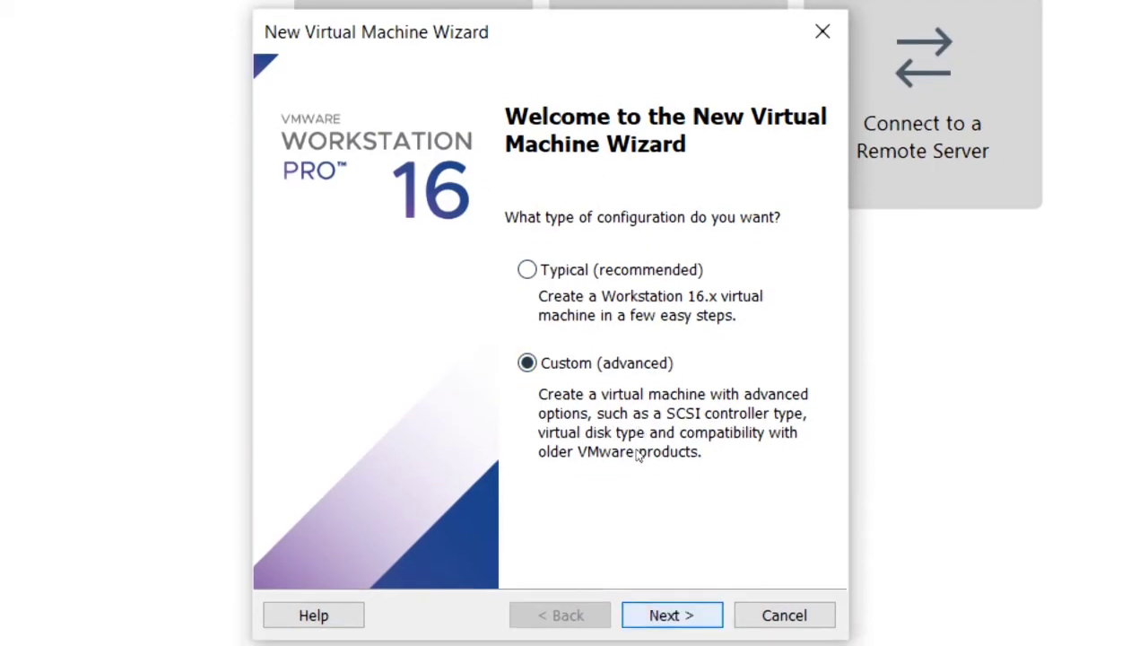
{"action": "key", "text": "Return"}
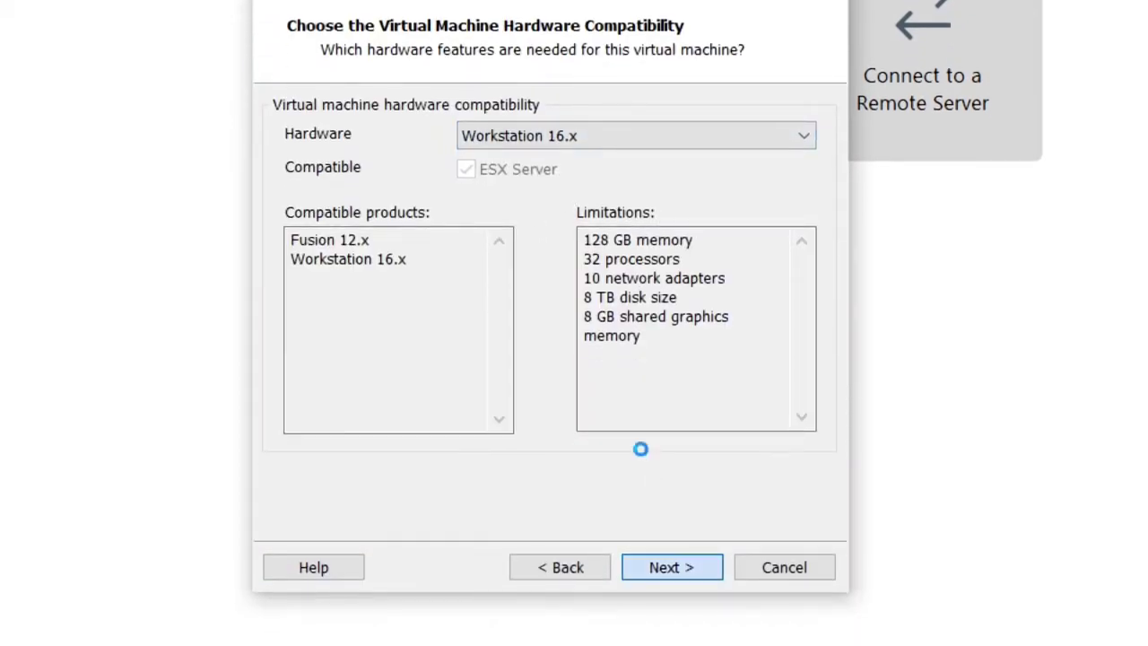
{"action": "key", "text": "Return"}
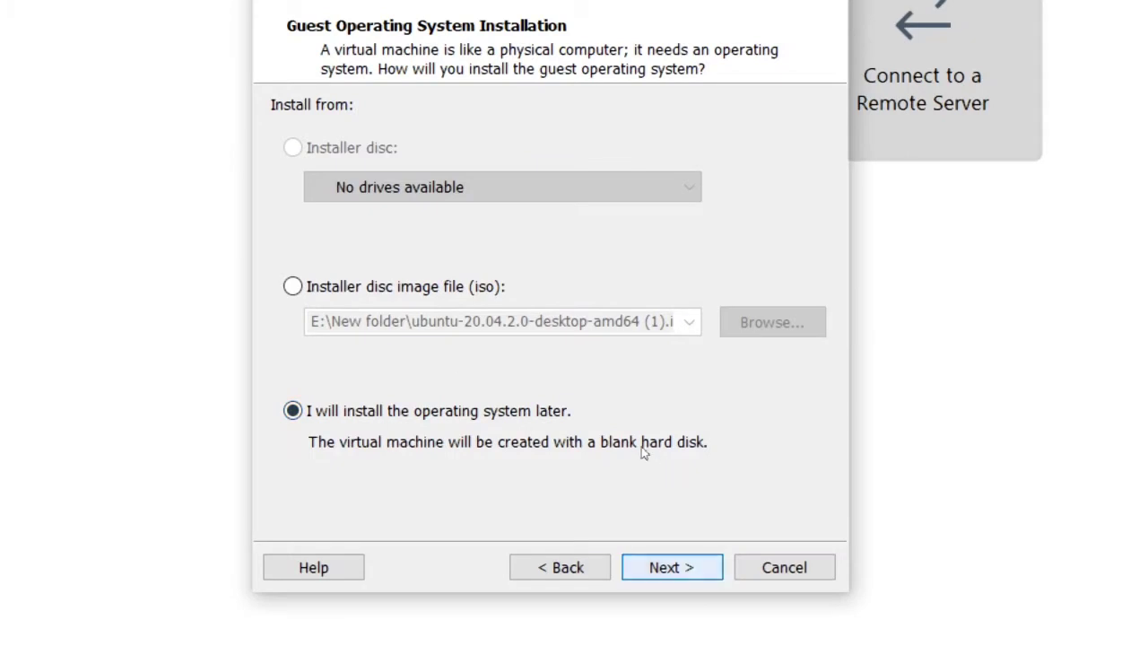
{"action": "key", "text": "Return"}
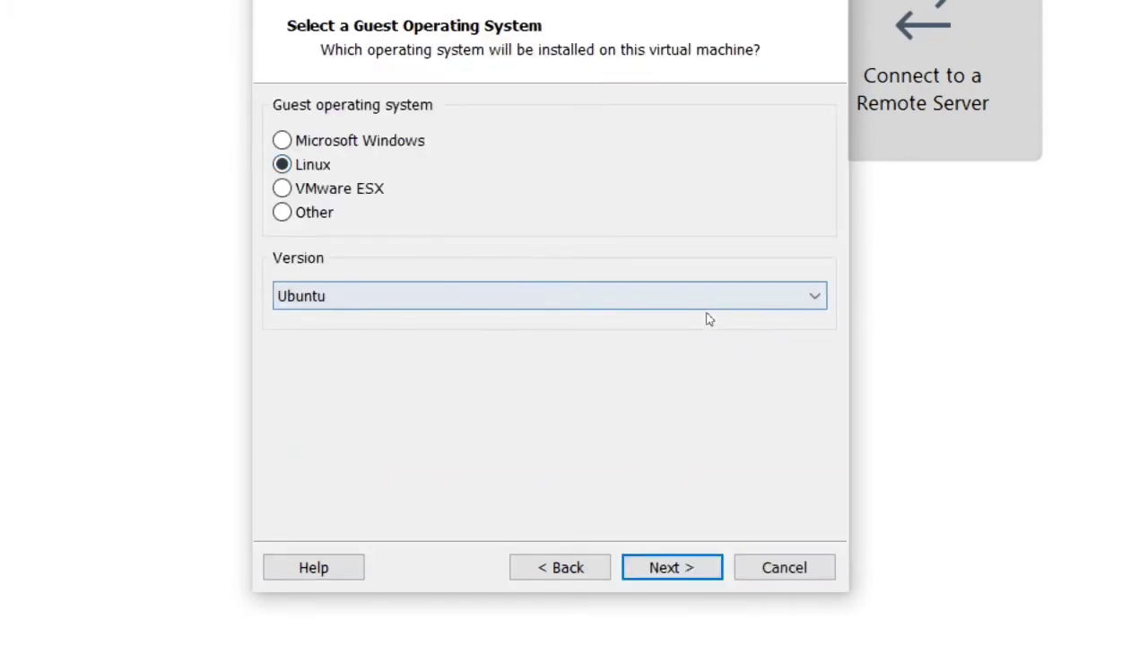
{"action": "left_click", "coordinate": [708, 308]}
{"action": "key", "text": "Escape"}
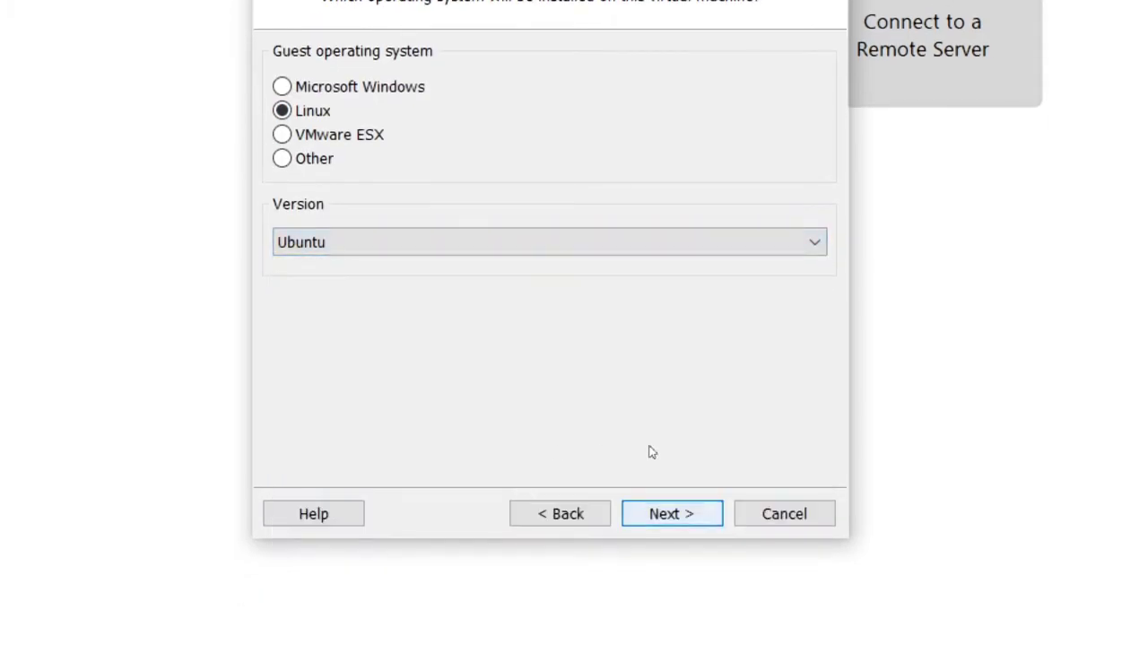
{"action": "key", "text": "Return"}
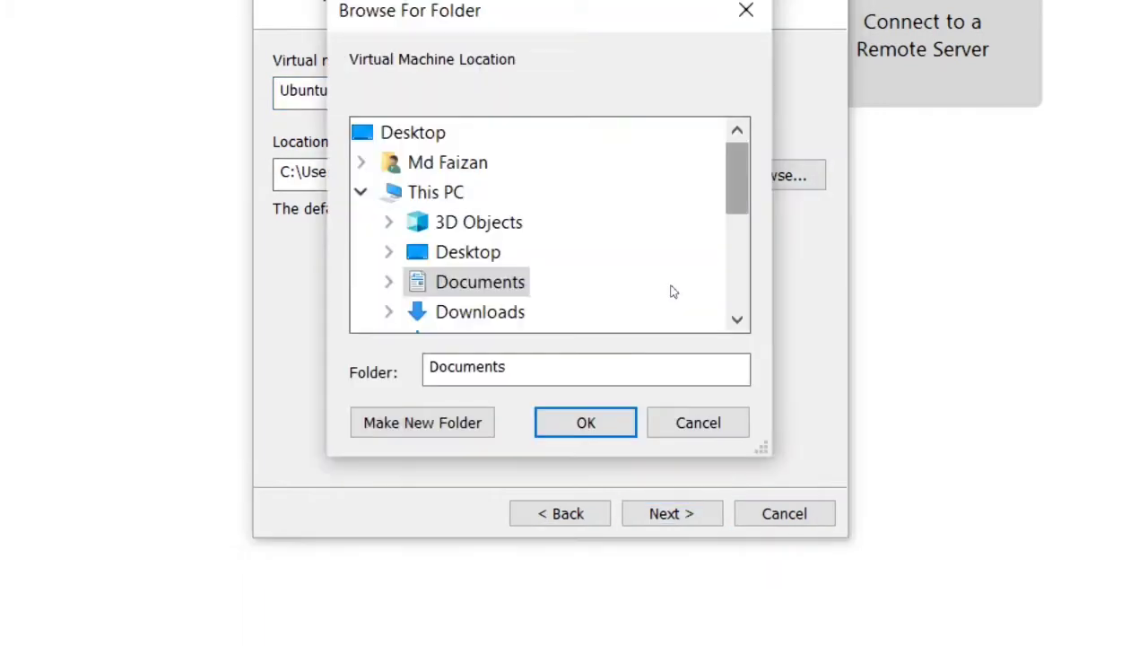
- Set the virtual machine's location to E:\ubuntu
{"action": "scroll", "coordinate": [551, 323], "scroll_direction": "down", "scroll_amount": 3}
{"action": "left_click", "coordinate": [551, 328]}
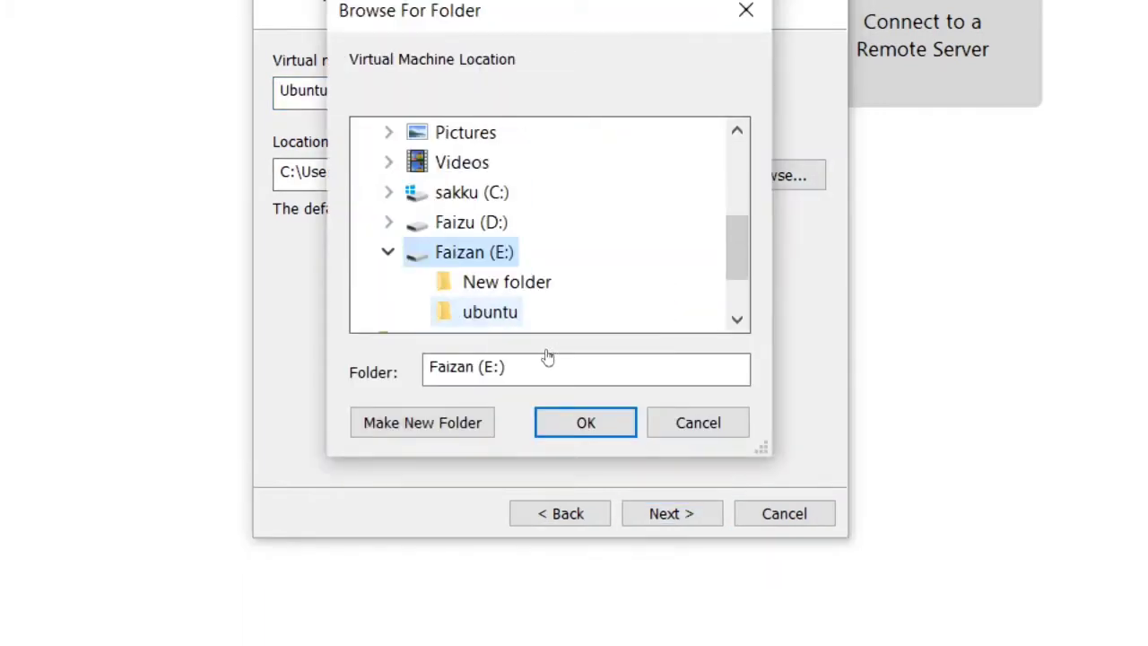
{"action": "left_click", "coordinate": [499, 312]}
{"action": "scroll", "coordinate": [538, 266], "scroll_direction": "down", "scroll_amount": 1}
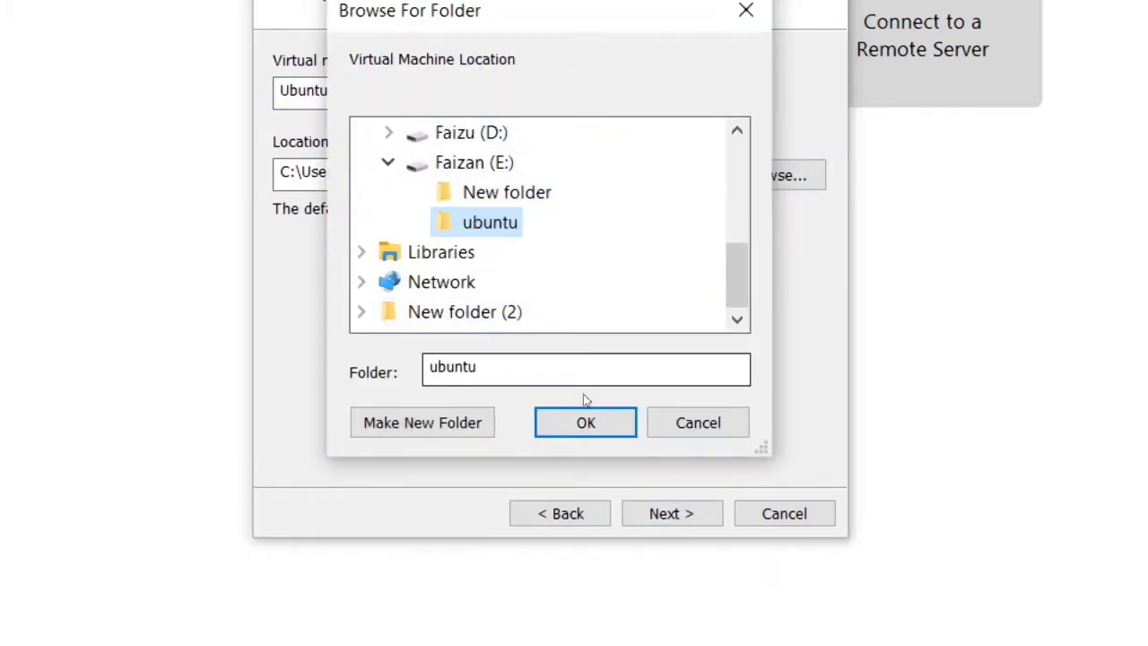
{"action": "key", "text": "Return"}
{"action": "key", "text": "Return"}
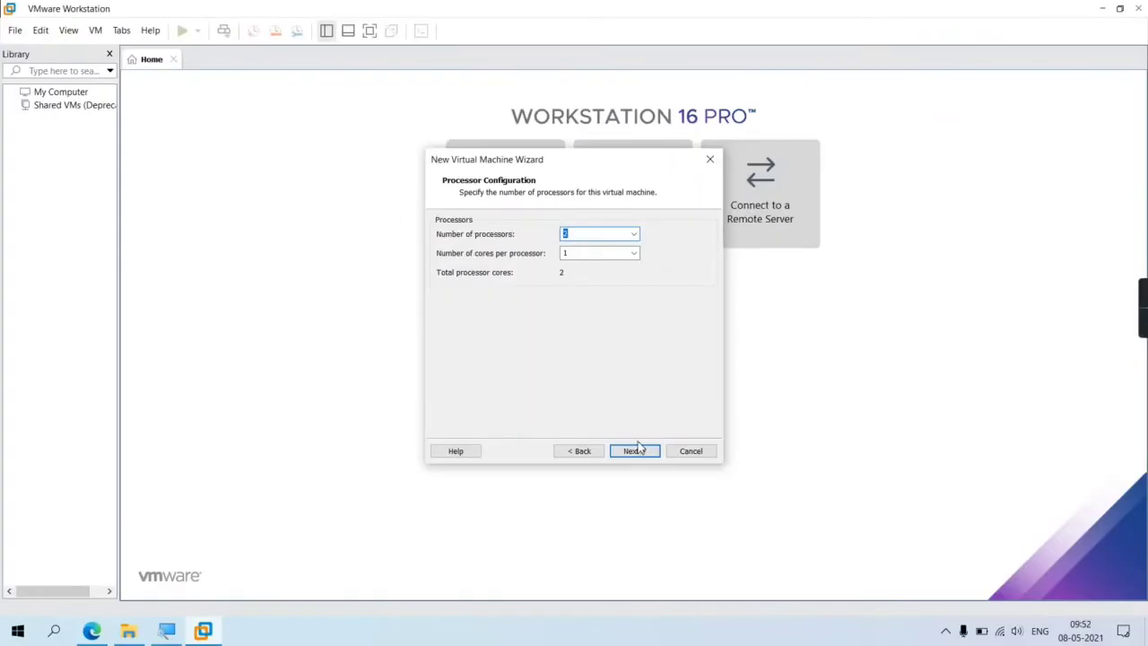
- Accept 2 processors, 2048 MB memory, NAT, LSI Logic, SCSI and a new disk; clear the 20.0 GB size
{"action": "left_click", "coordinate": [635, 450]}
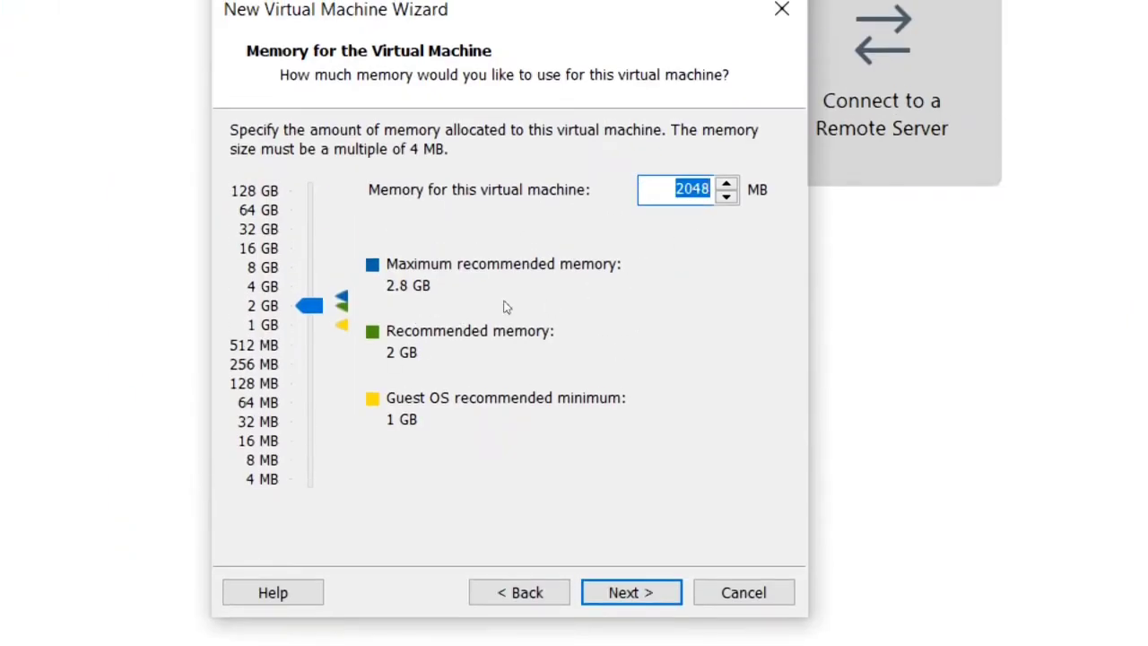
{"action": "key", "text": "Return"}
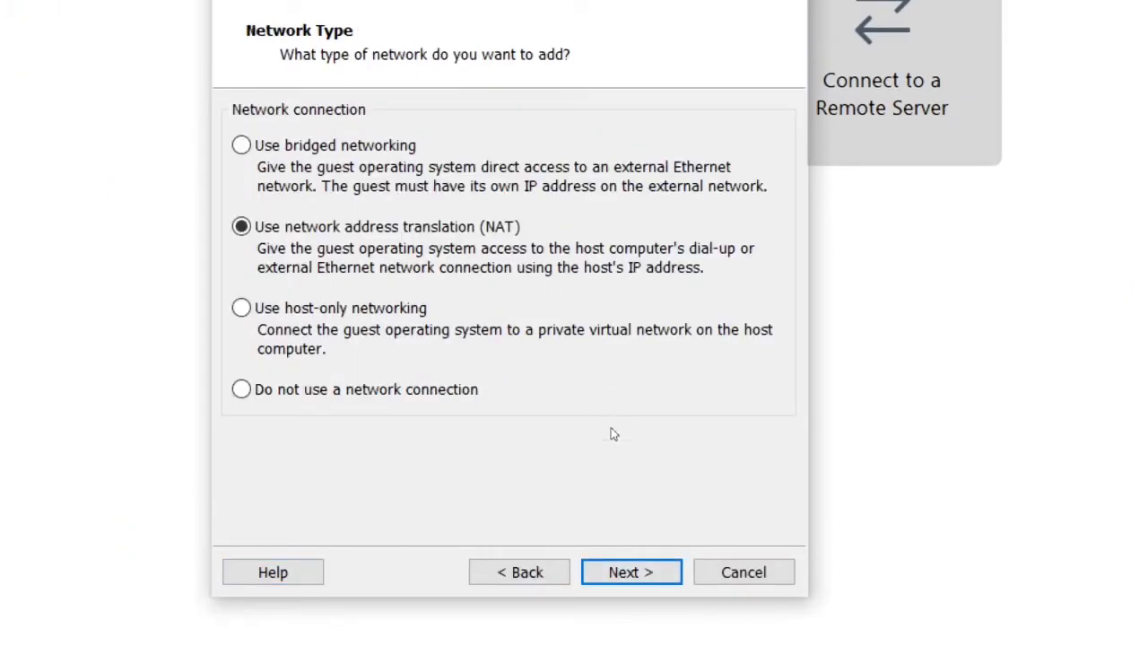
{"action": "key", "text": "Return"}
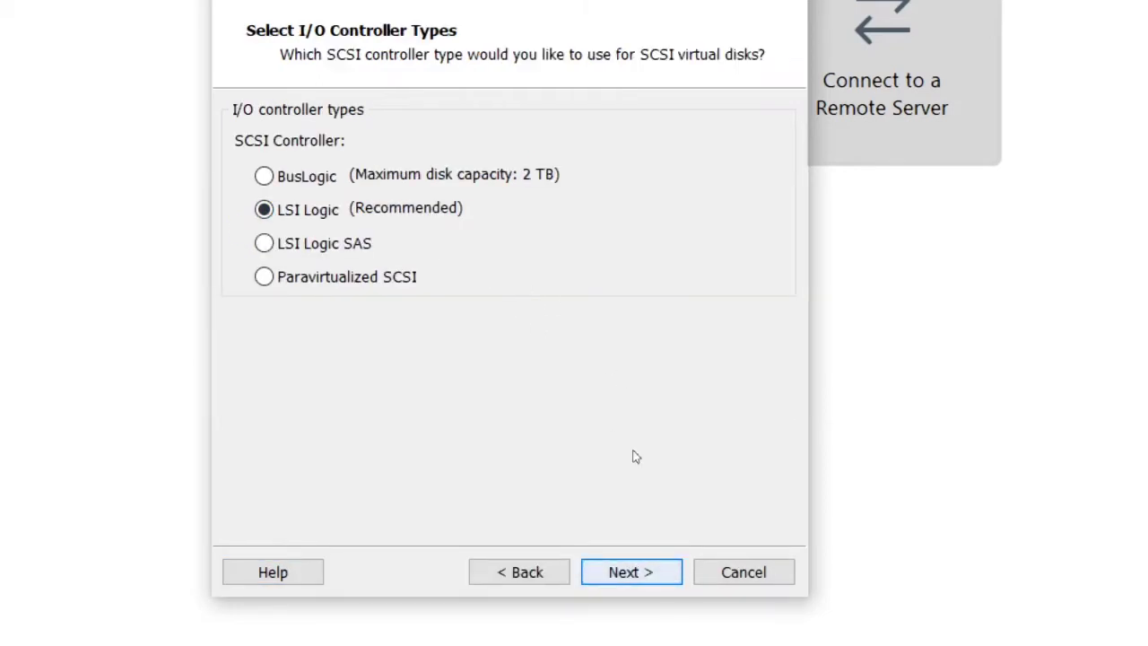
{"action": "key", "text": "Return"}
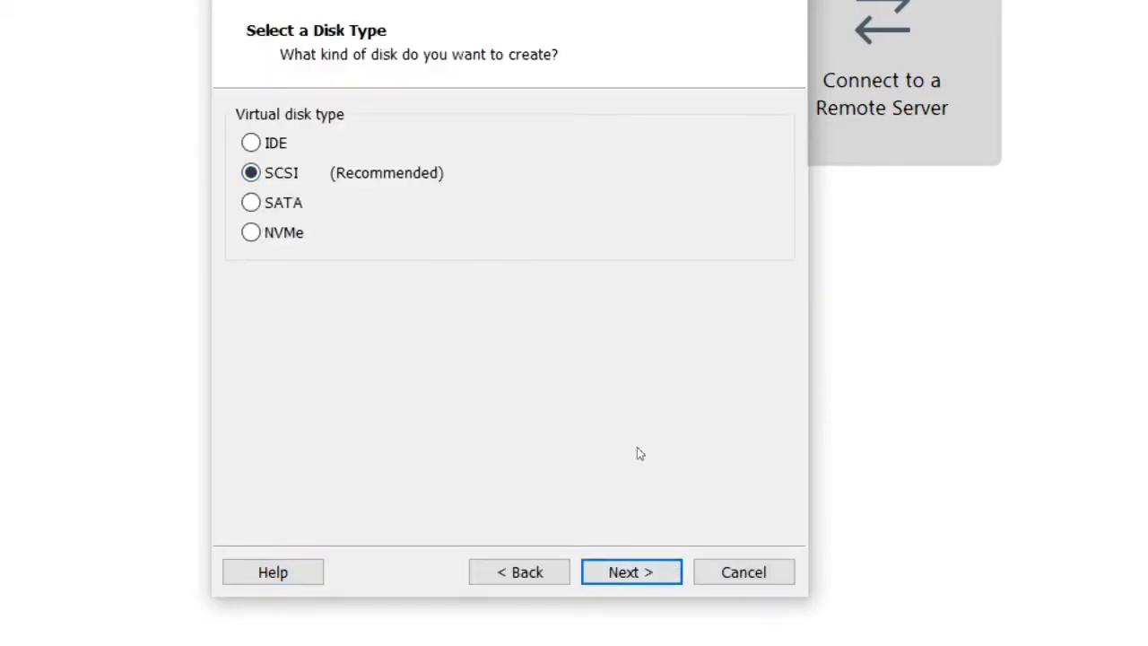
{"action": "key", "text": "Return"}
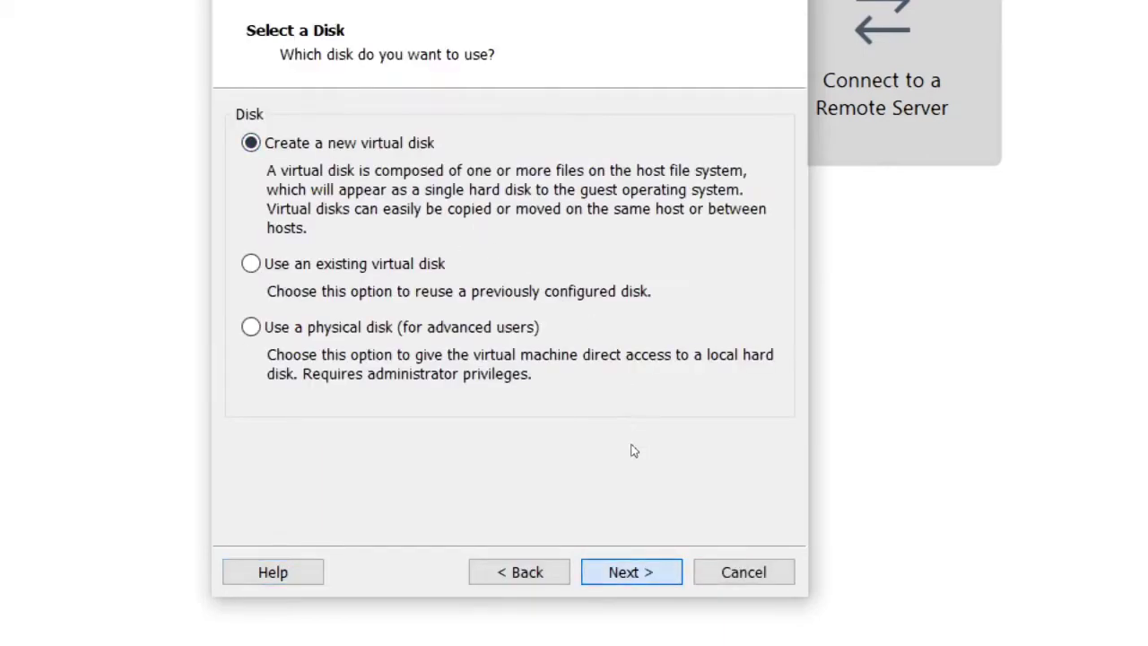
{"action": "key", "text": "Return"}
{"action": "key", "text": "BackSpace"}
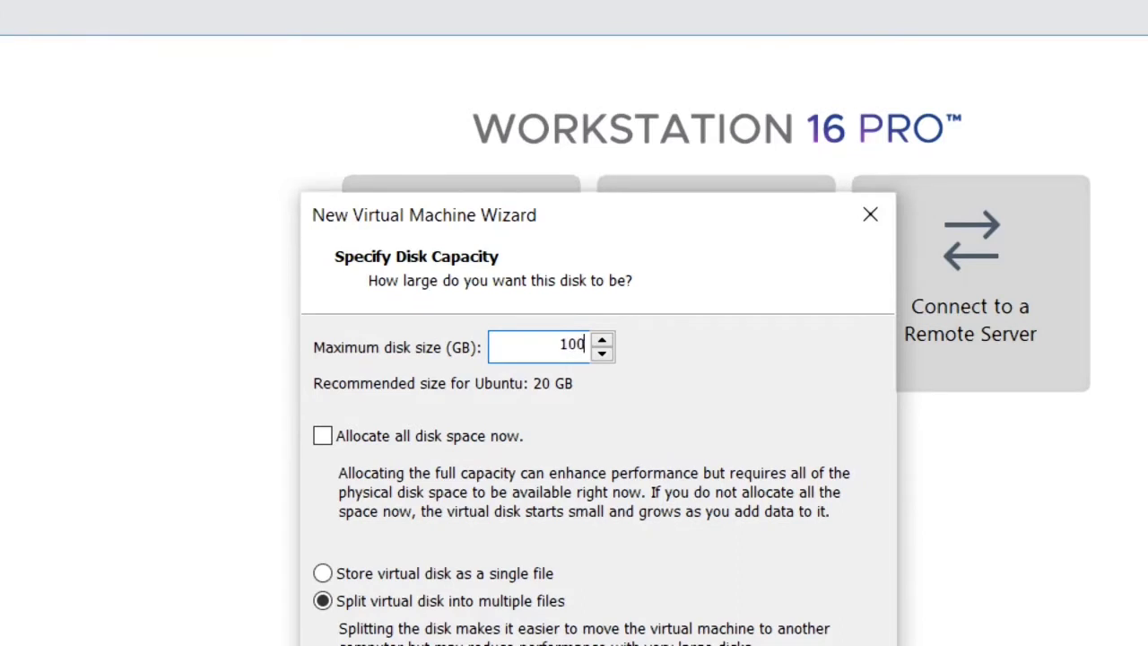
- Give the disk a 100 GB maximum size, keep Ubuntu.vmdk, and finish creating the VM
{"action": "key", "text": "Down"}
{"action": "key", "text": "Down"}
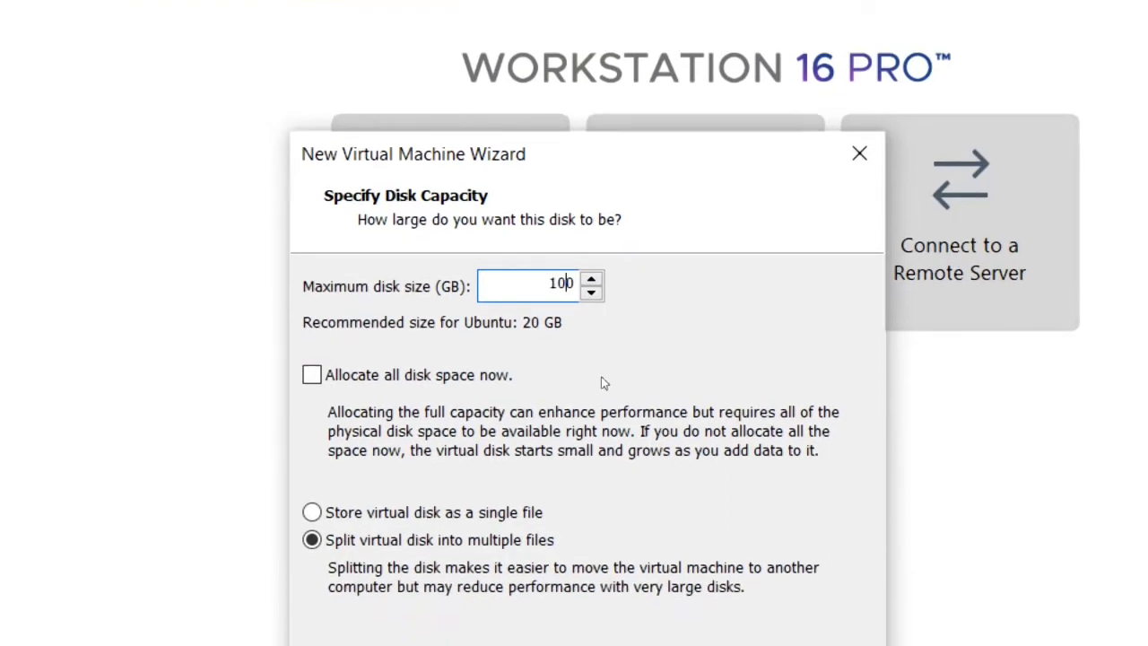
{"action": "key", "text": "Return"}
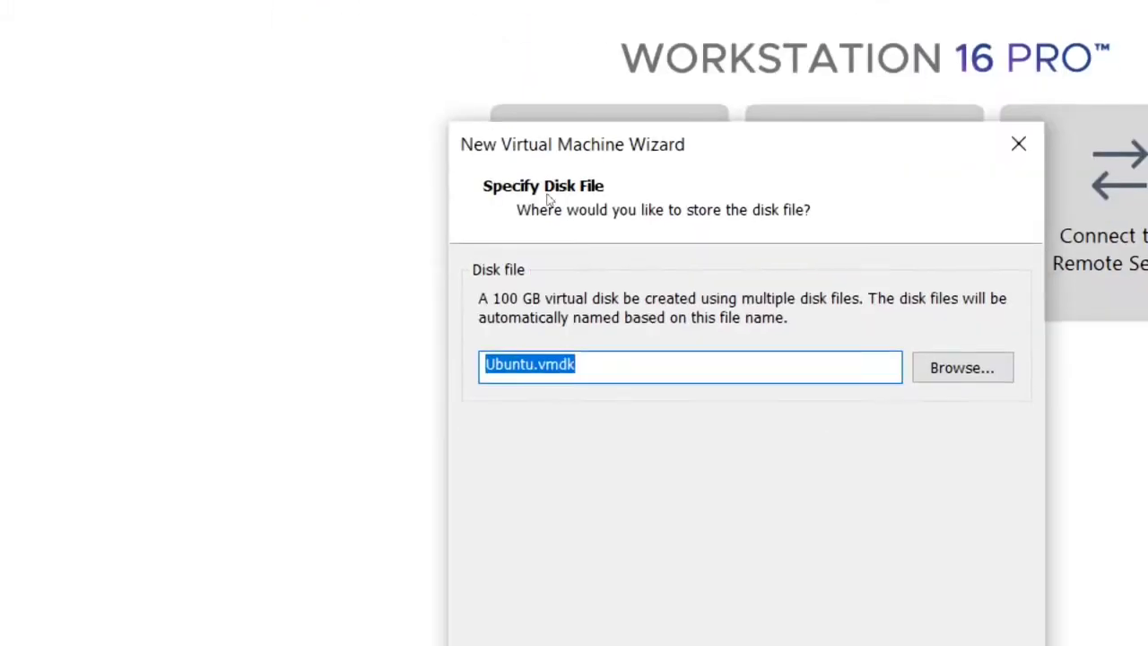
{"action": "key", "text": "Return"}
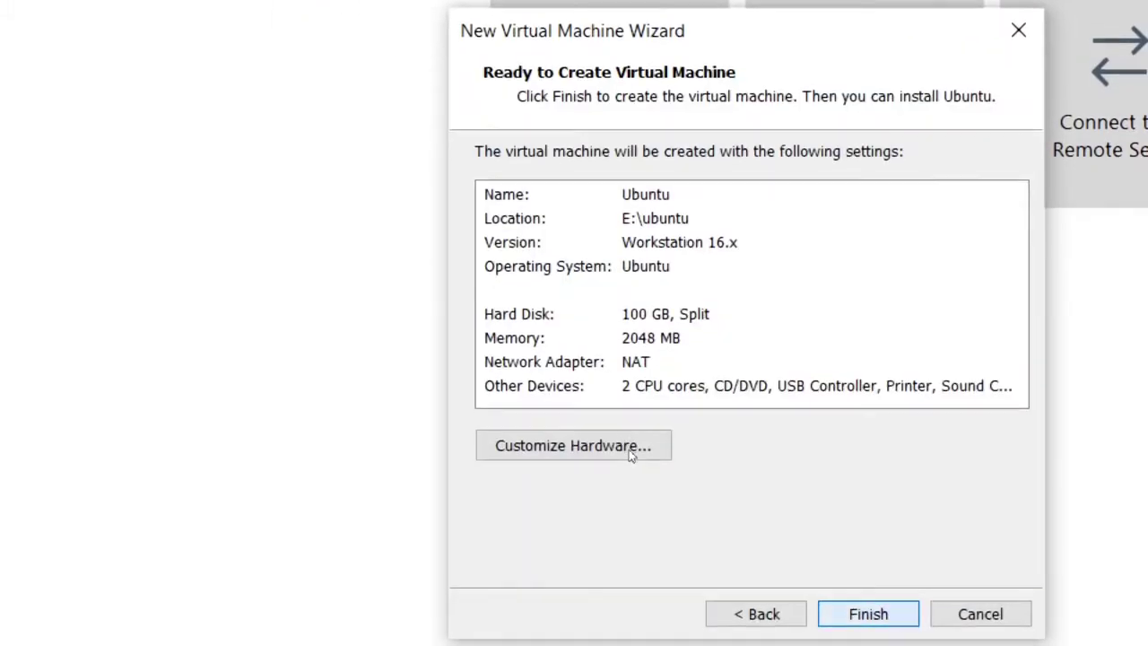
{"action": "key", "text": "Return"}
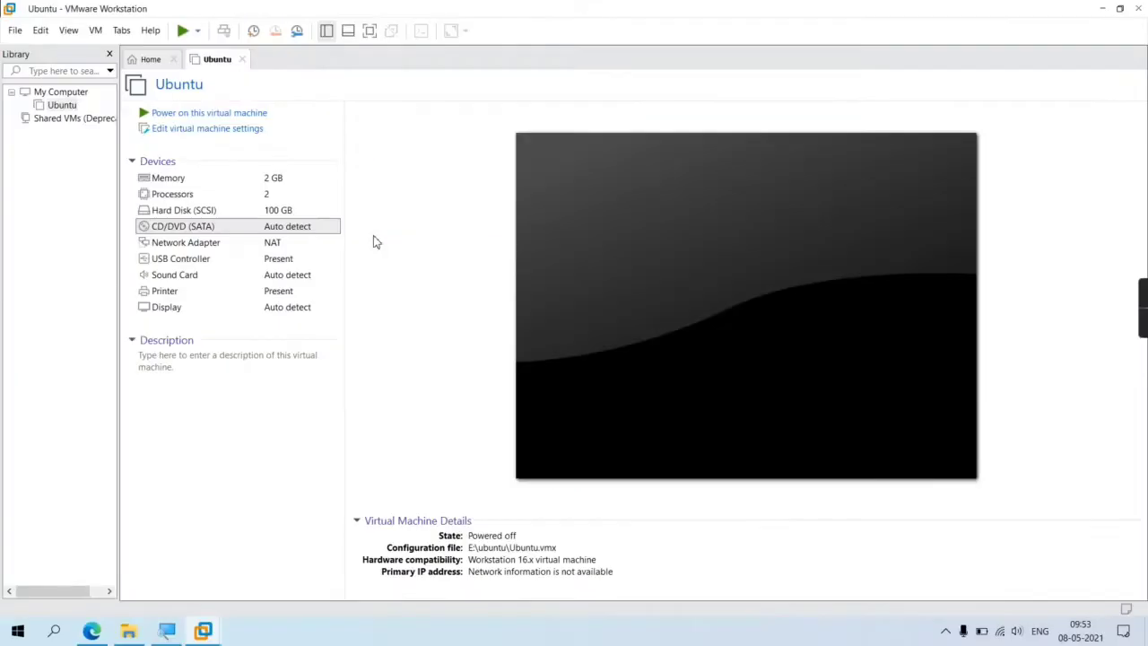
- Point the CD/DVD (SATA) drive to the ubuntu-20.04.2.0-desktop-amd64 (1) ISO in E:\New folder
{"action": "double_click", "coordinate": [263, 228]}
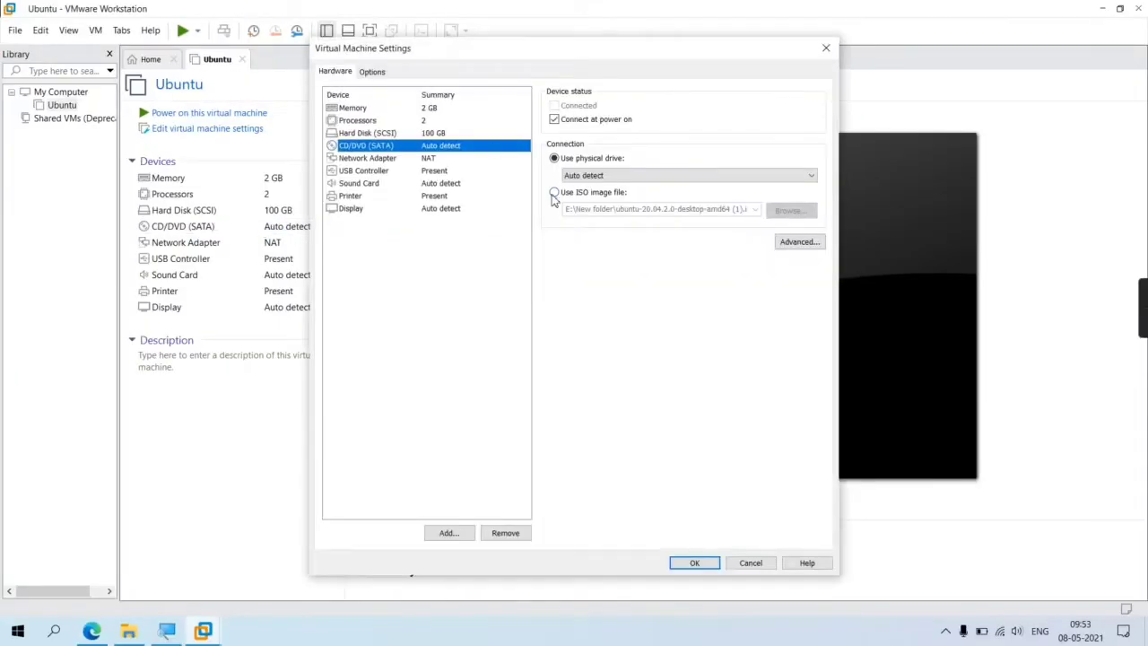
{"action": "left_click", "coordinate": [554, 194]}
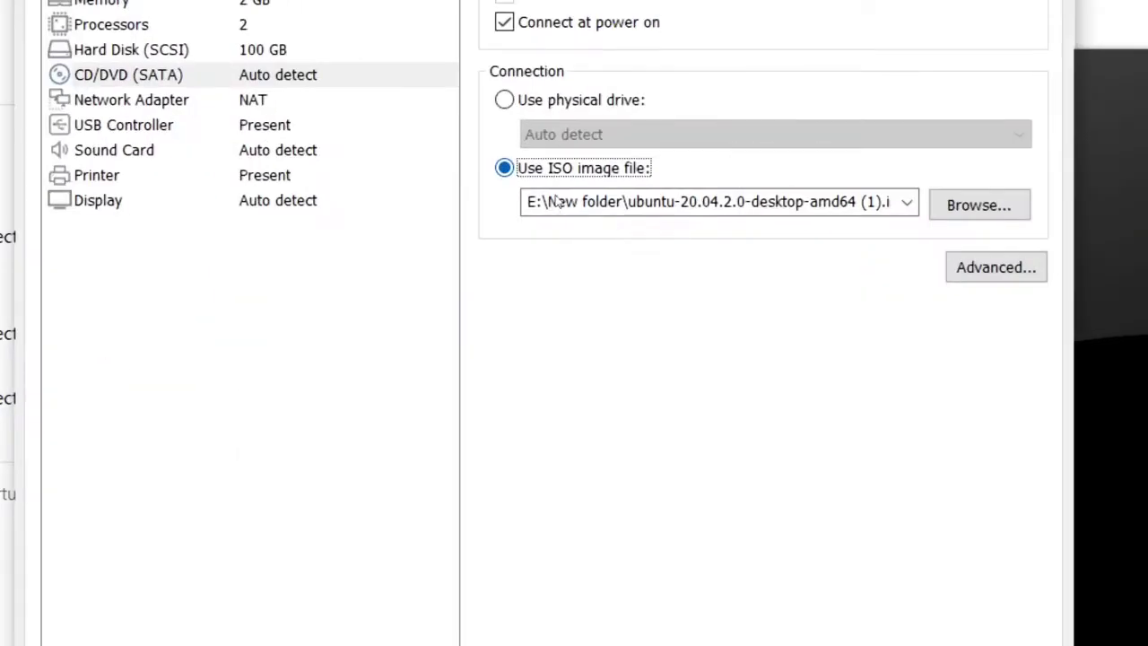
{"action": "left_click", "coordinate": [980, 204]}
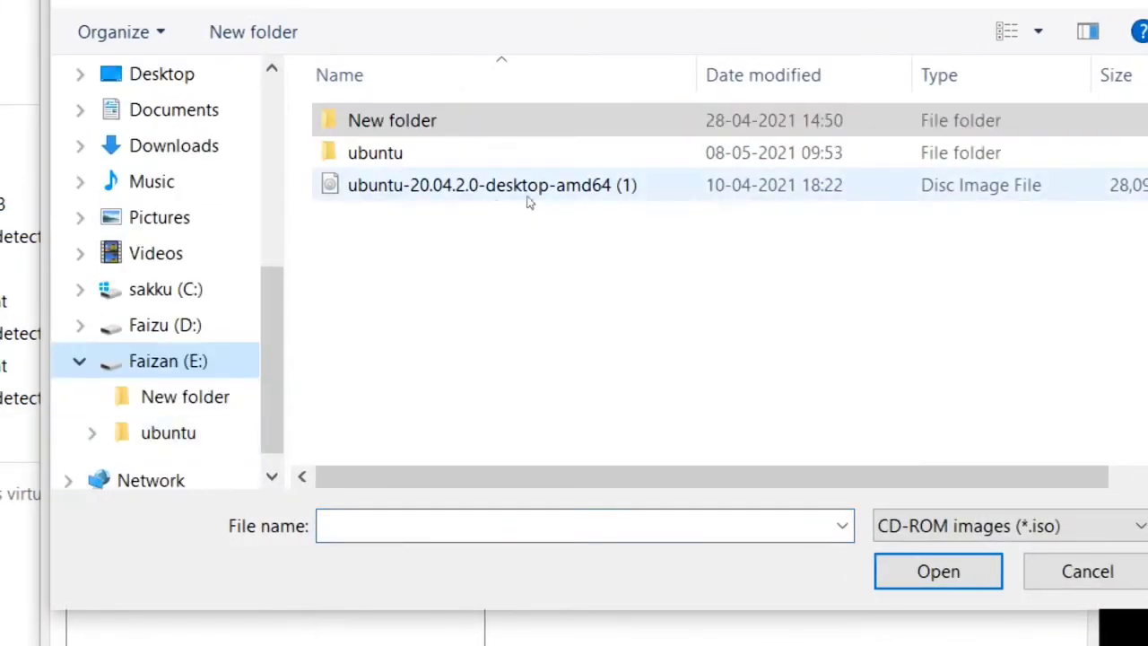
{"action": "left_click", "coordinate": [520, 195]}
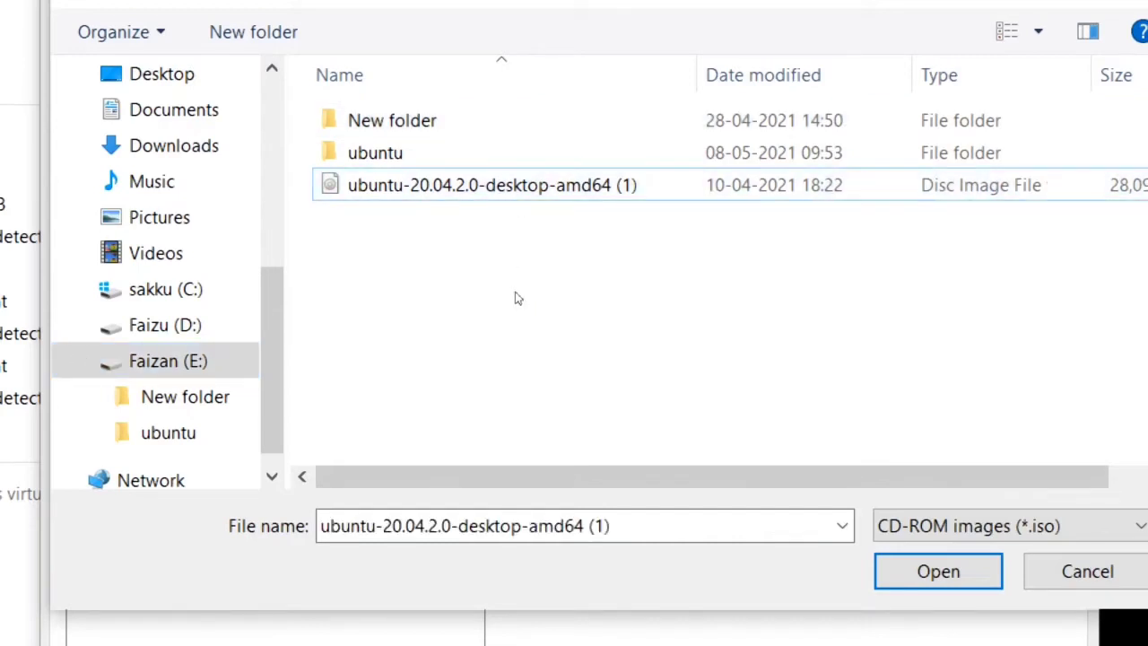
{"action": "double_click", "coordinate": [500, 122]}
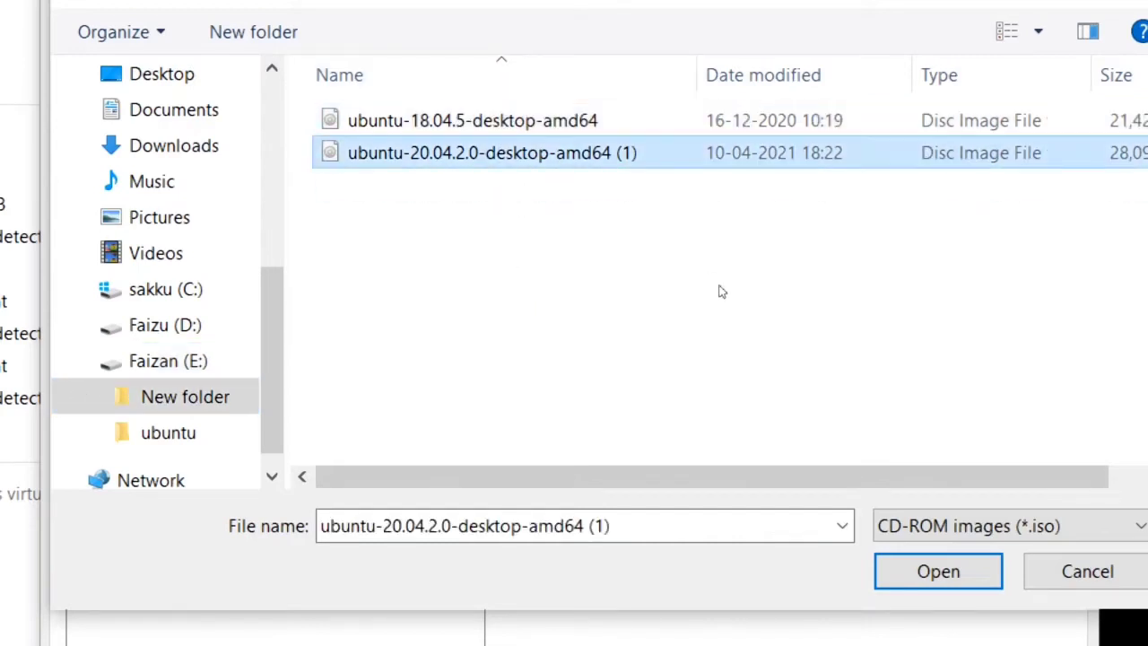
{"action": "key", "text": "Return"}
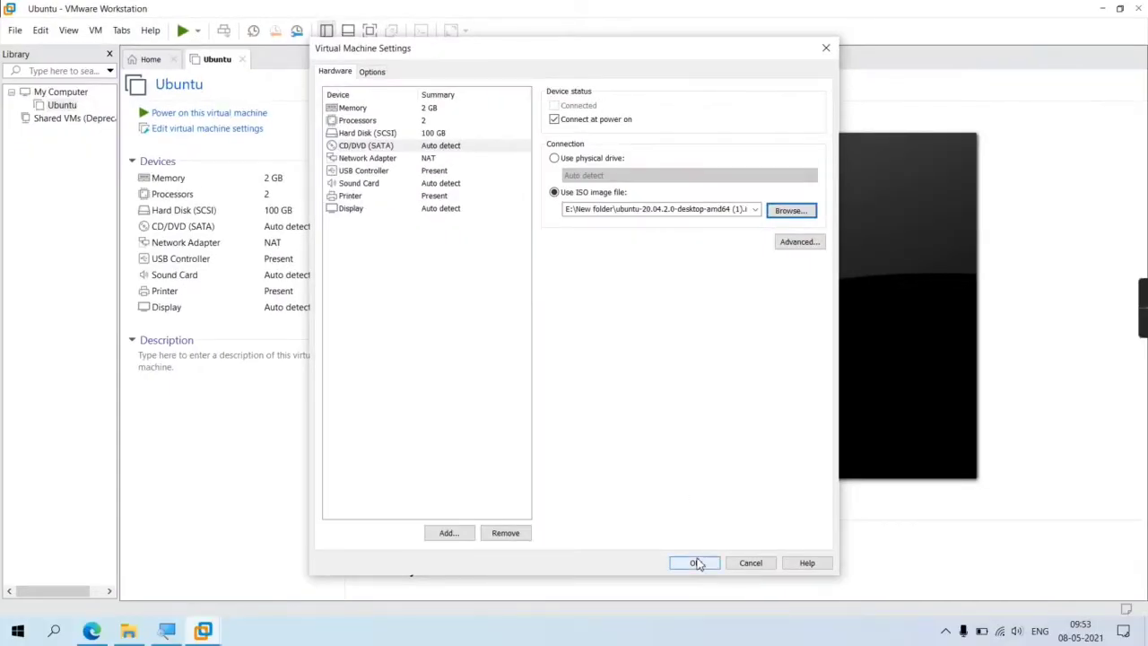
{"action": "left_click", "coordinate": [696, 563]}
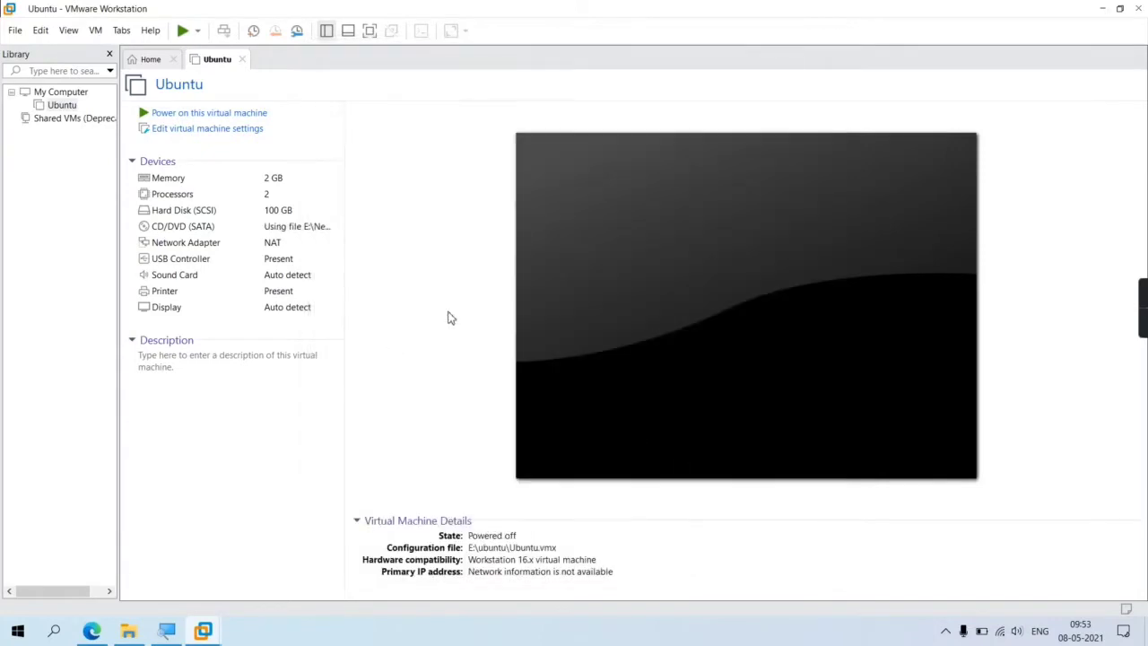
- Power on the Ubuntu VM and set its display to Free Stretch
{"action": "left_click", "coordinate": [151, 113]}
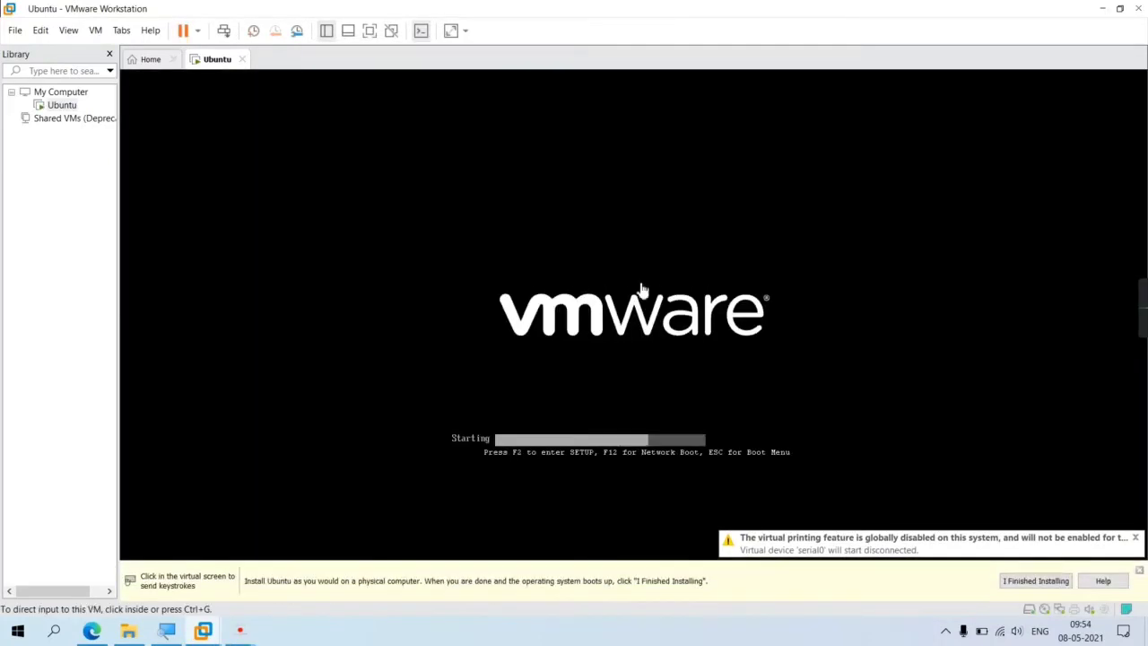
{"action": "left_click", "coordinate": [1012, 581]}
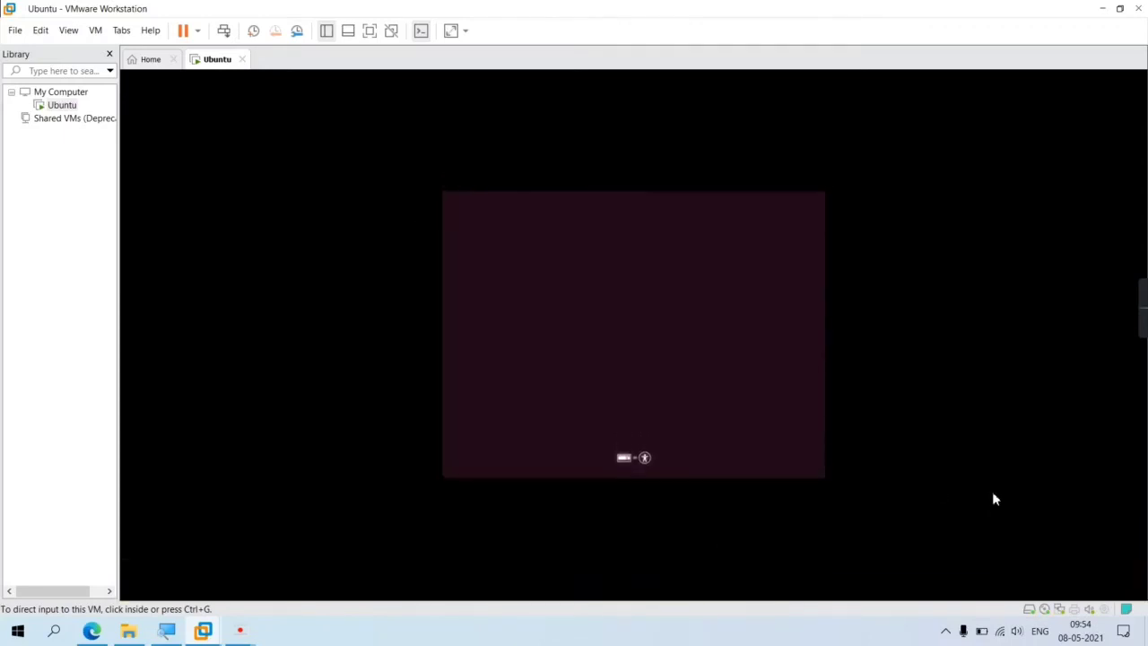
{"action": "left_click", "coordinate": [464, 32]}
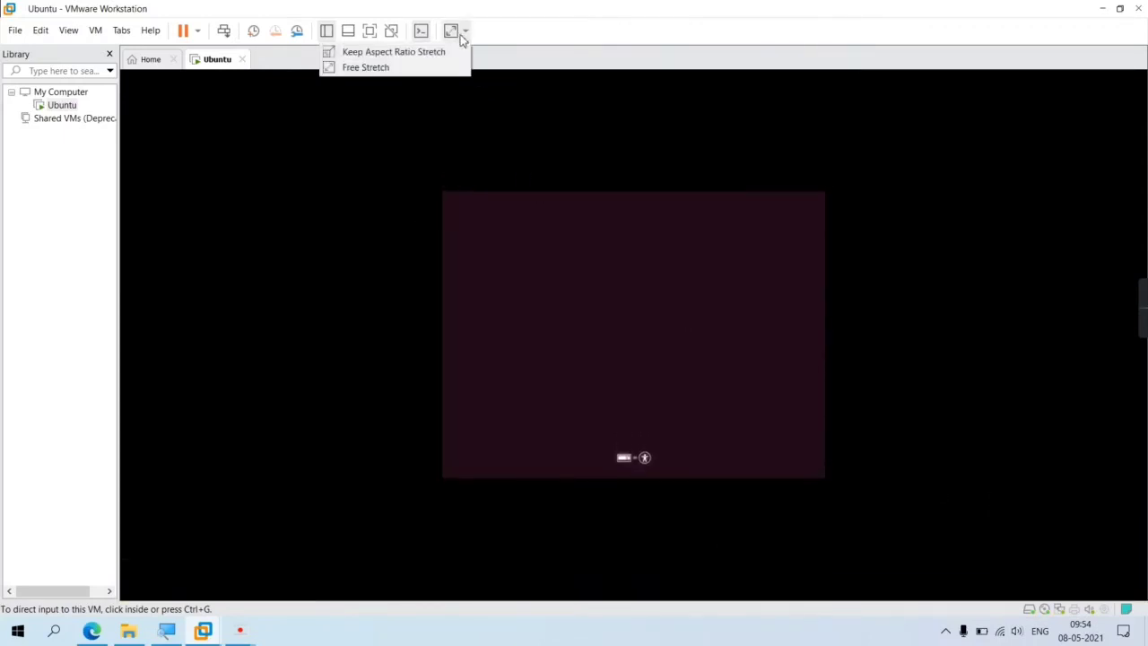
{"action": "left_click", "coordinate": [443, 69]}
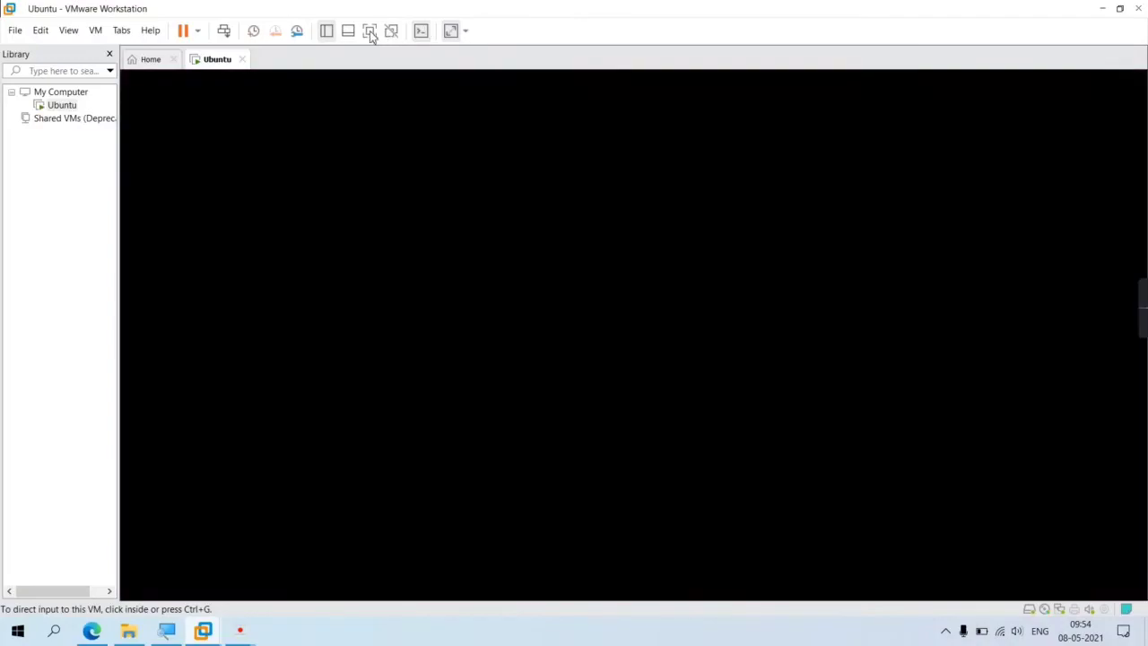
- Switch the VM to full screen and back, then close the stray video player window
{"action": "left_click", "coordinate": [370, 31]}
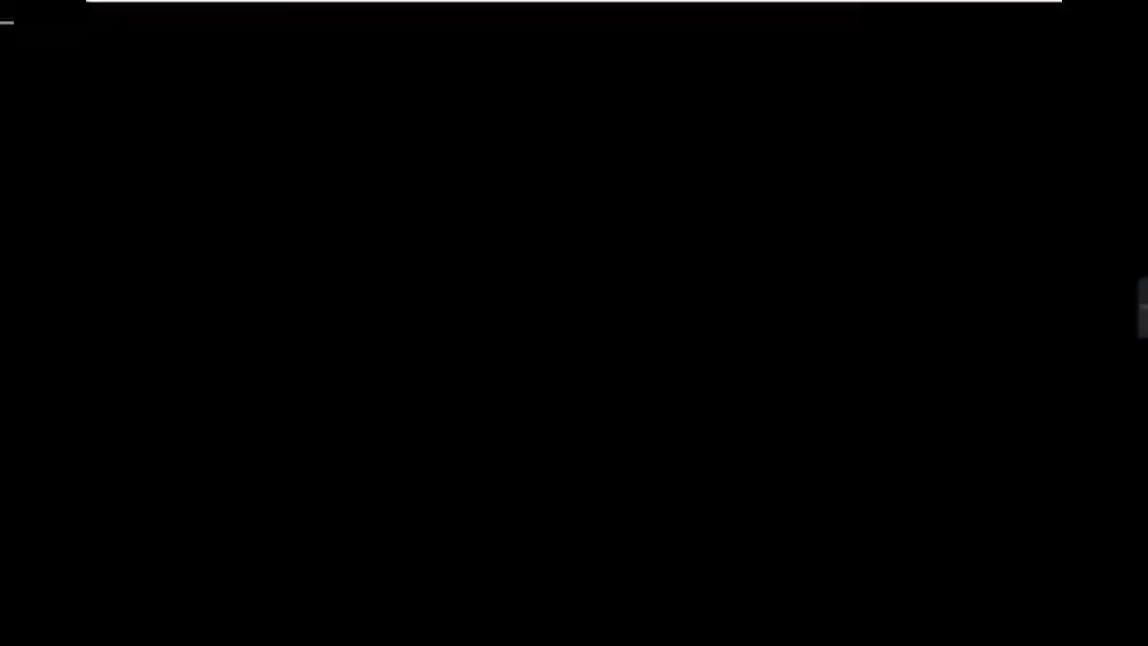
{"action": "mouse_move", "coordinate": [320, 3]}
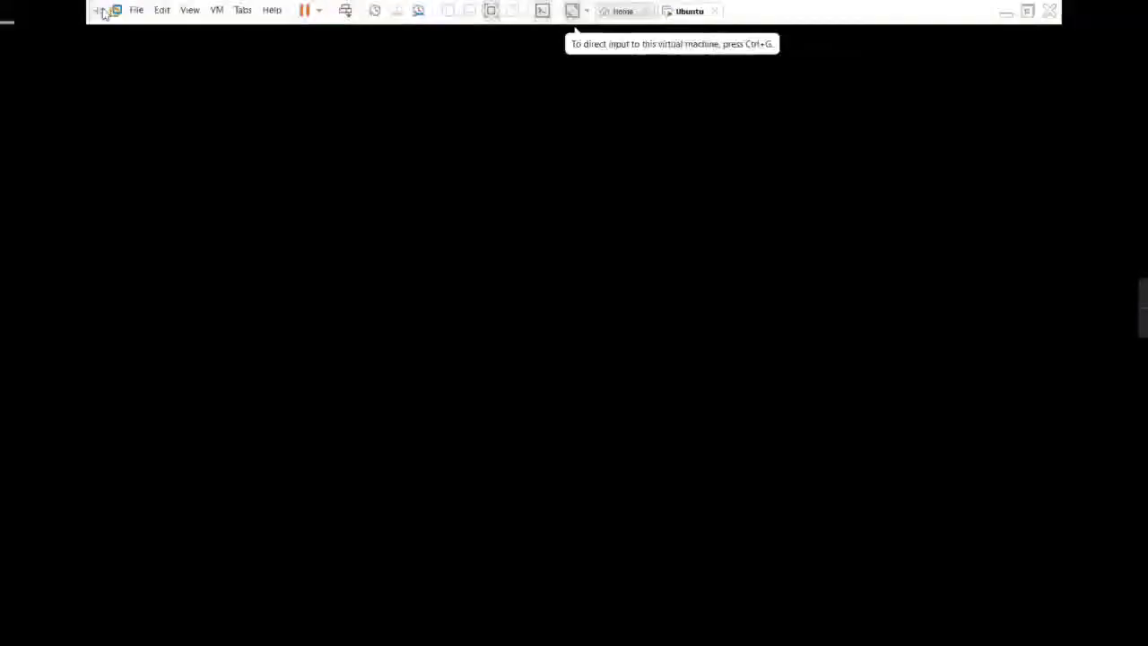
{"action": "left_click", "coordinate": [490, 9]}
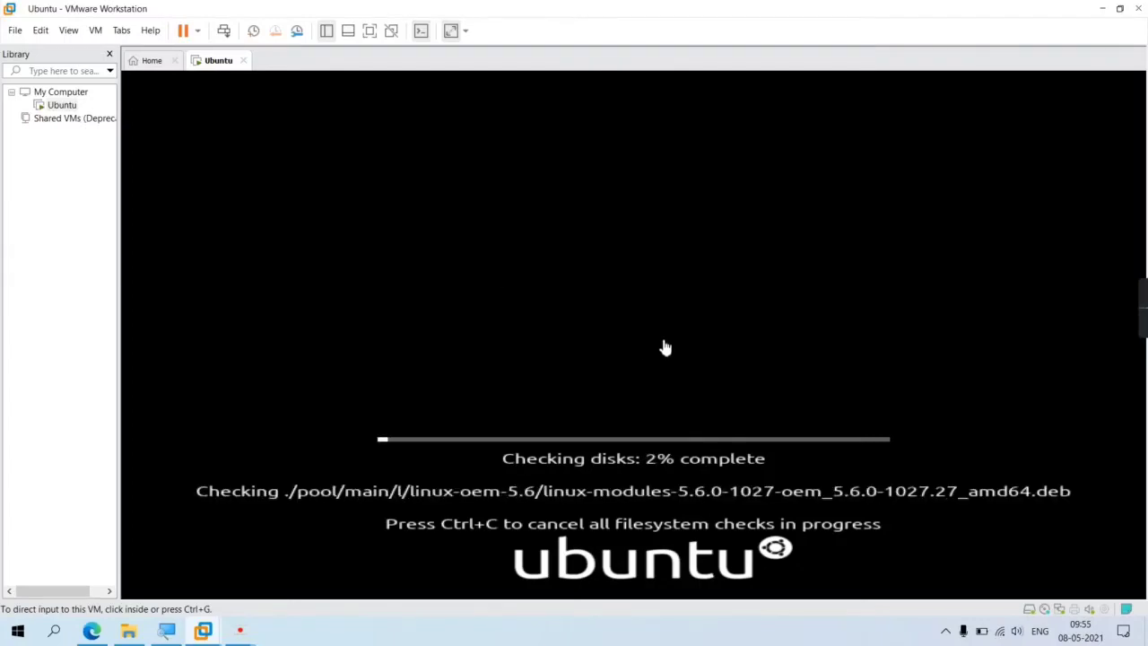
{"action": "mouse_move", "coordinate": [258, 634]}
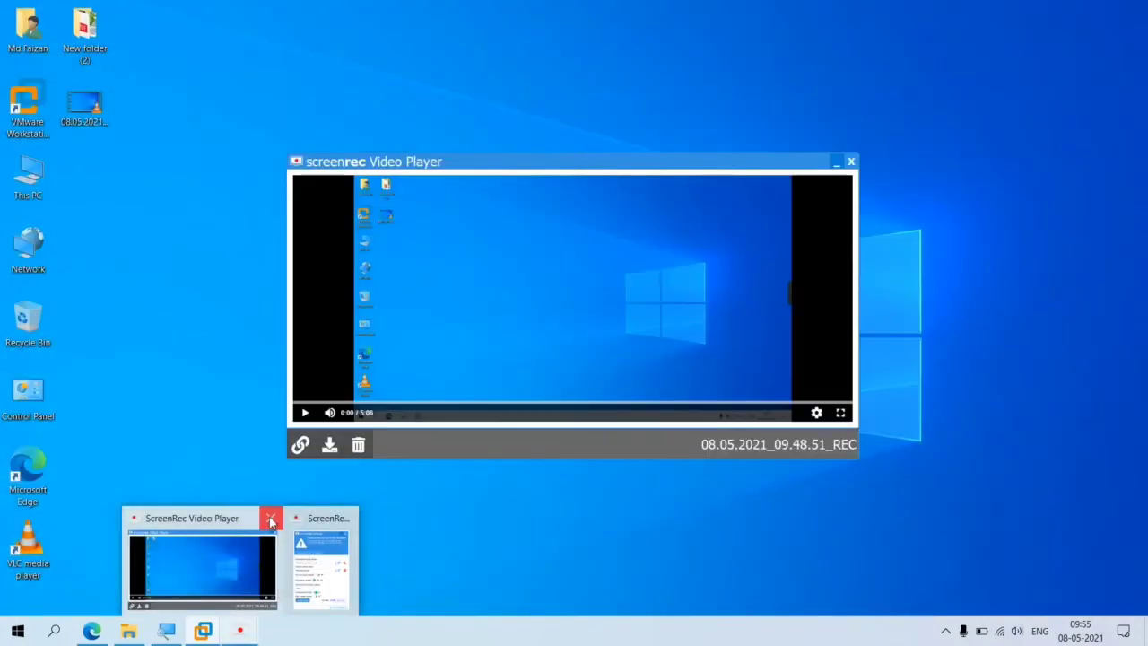
{"action": "left_click", "coordinate": [270, 520]}
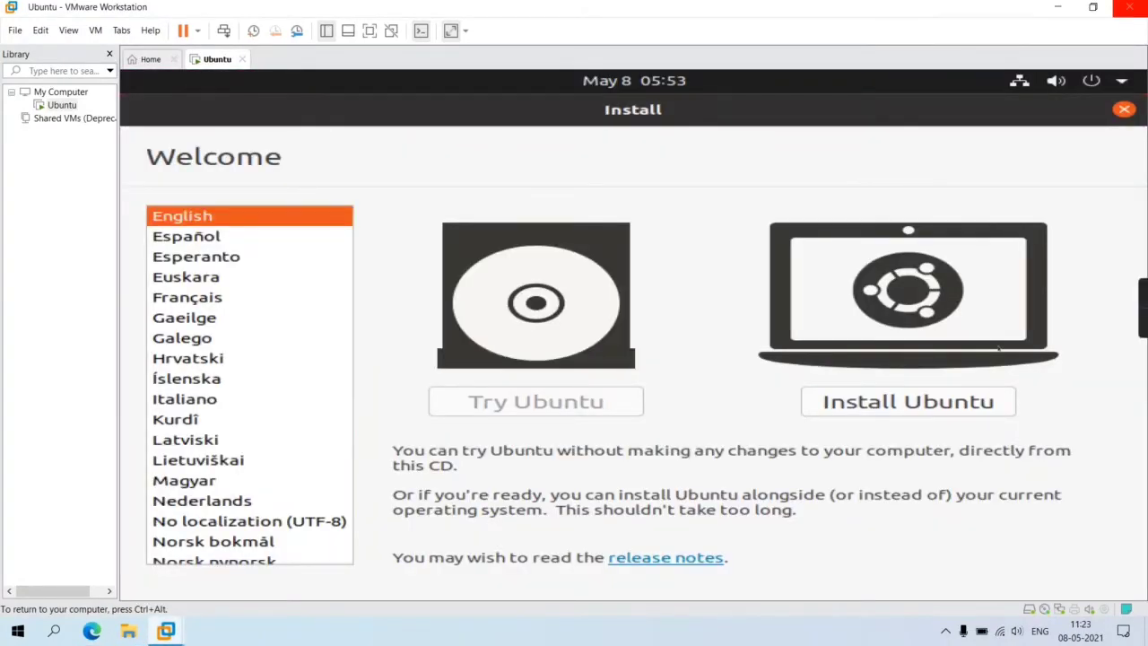
- Install Ubuntu in English (US), choose Something else, and create a new partition table on /dev/sda
{"action": "left_click", "coordinate": [909, 400]}
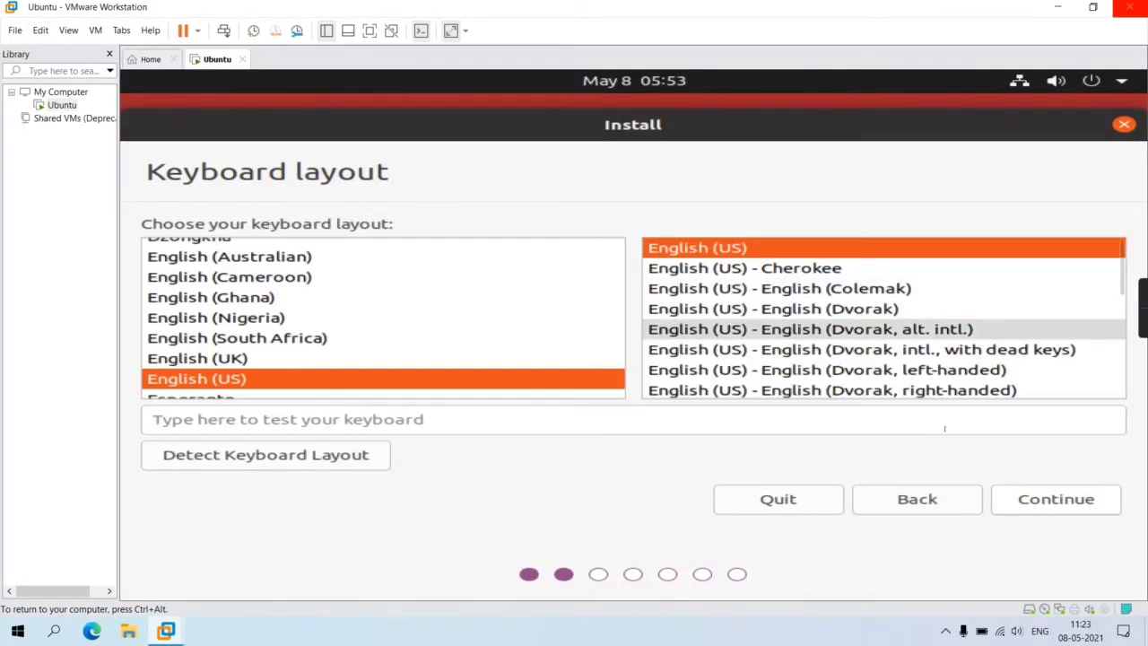
{"action": "left_click", "coordinate": [1011, 491]}
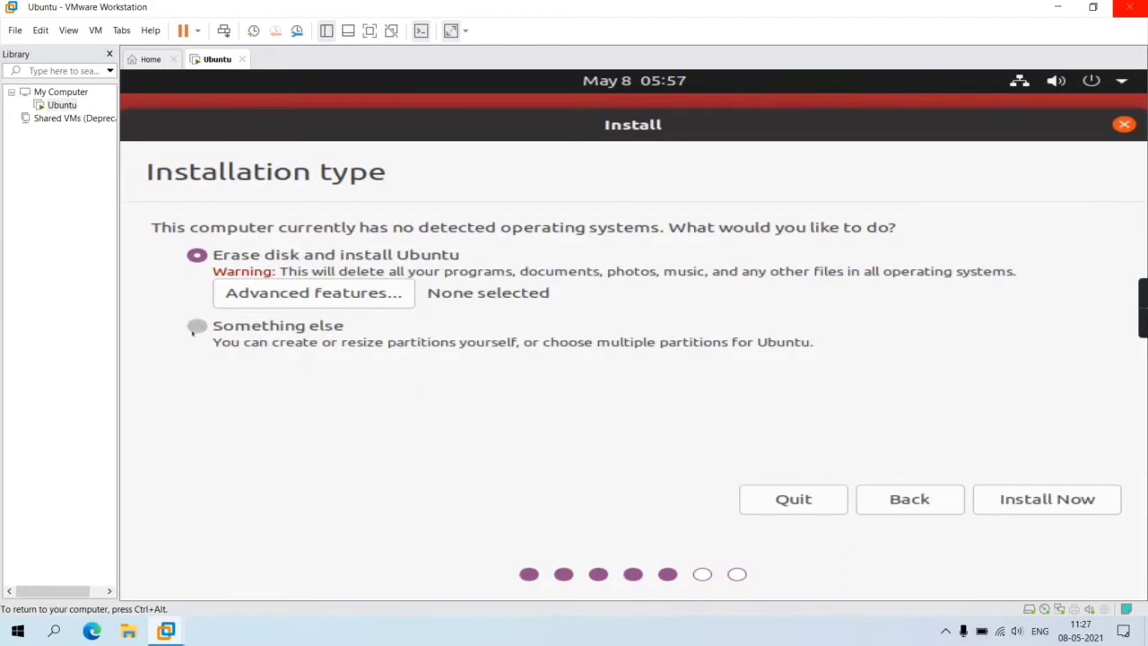
{"action": "left_click", "coordinate": [195, 327]}
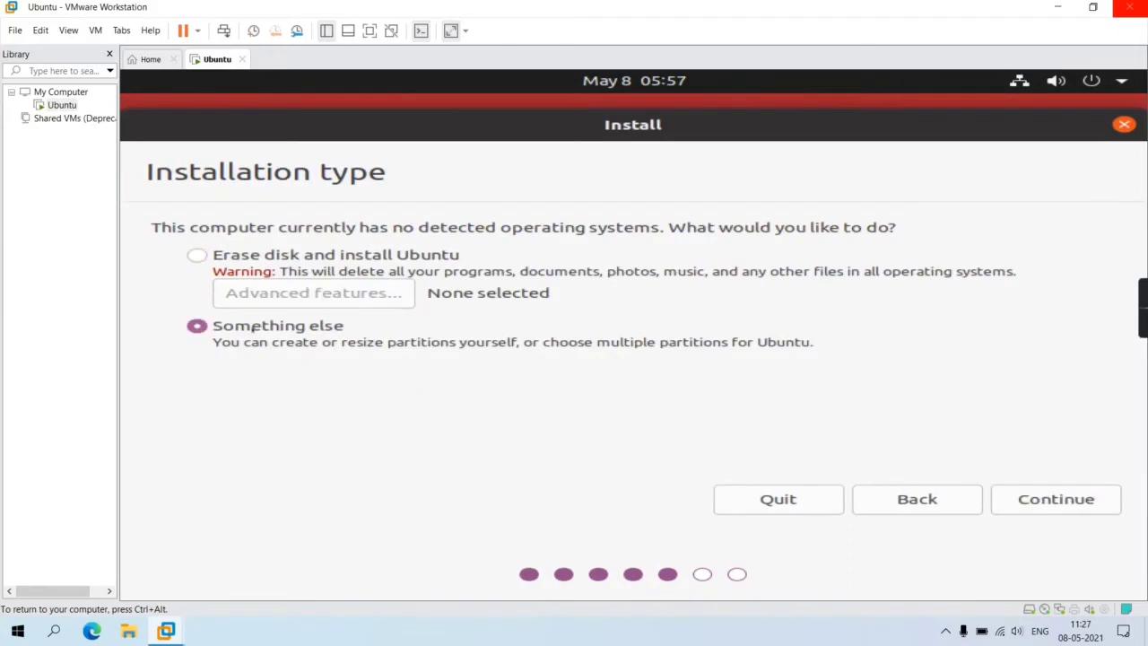
{"action": "left_click", "coordinate": [1022, 497]}
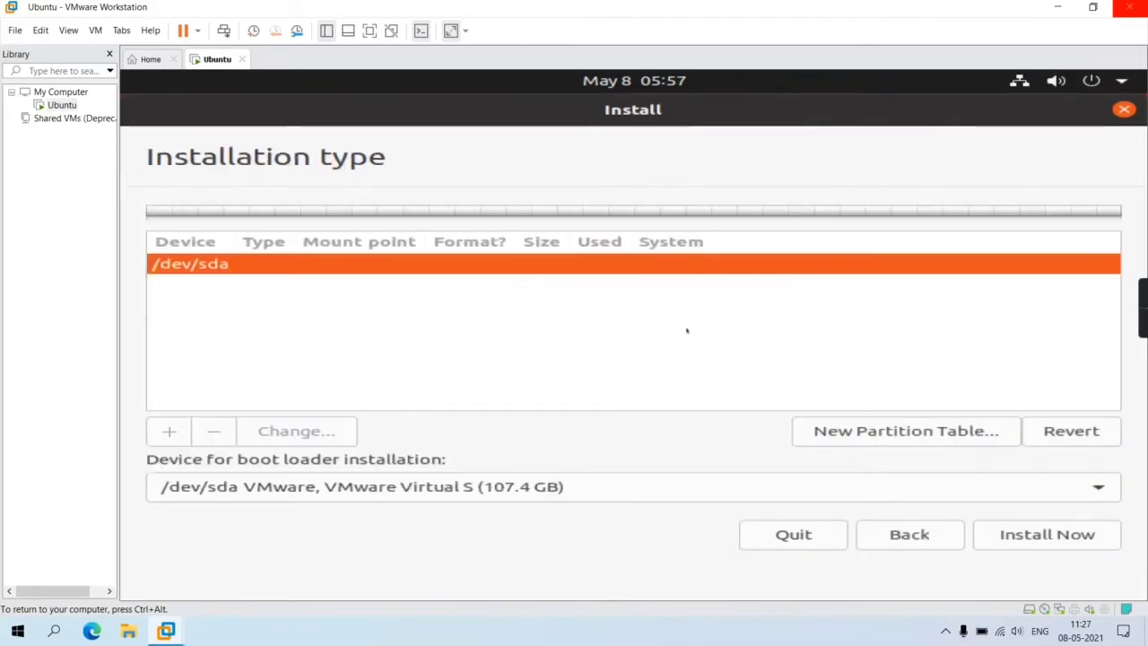
{"action": "left_click", "coordinate": [977, 433]}
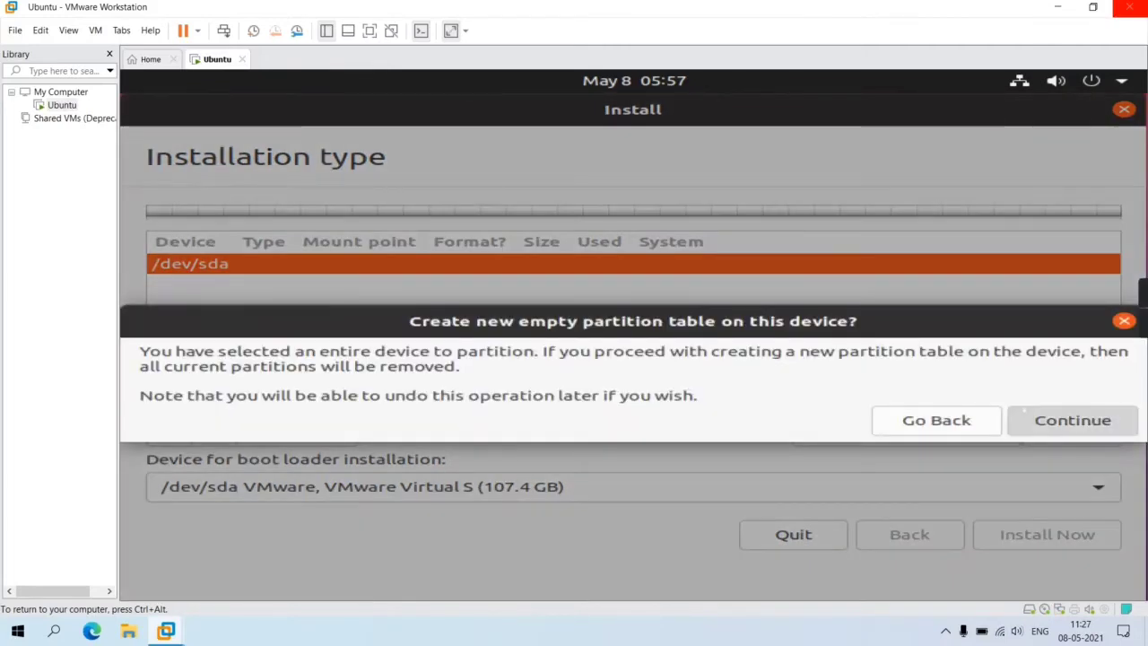
{"action": "left_click", "coordinate": [1023, 409]}
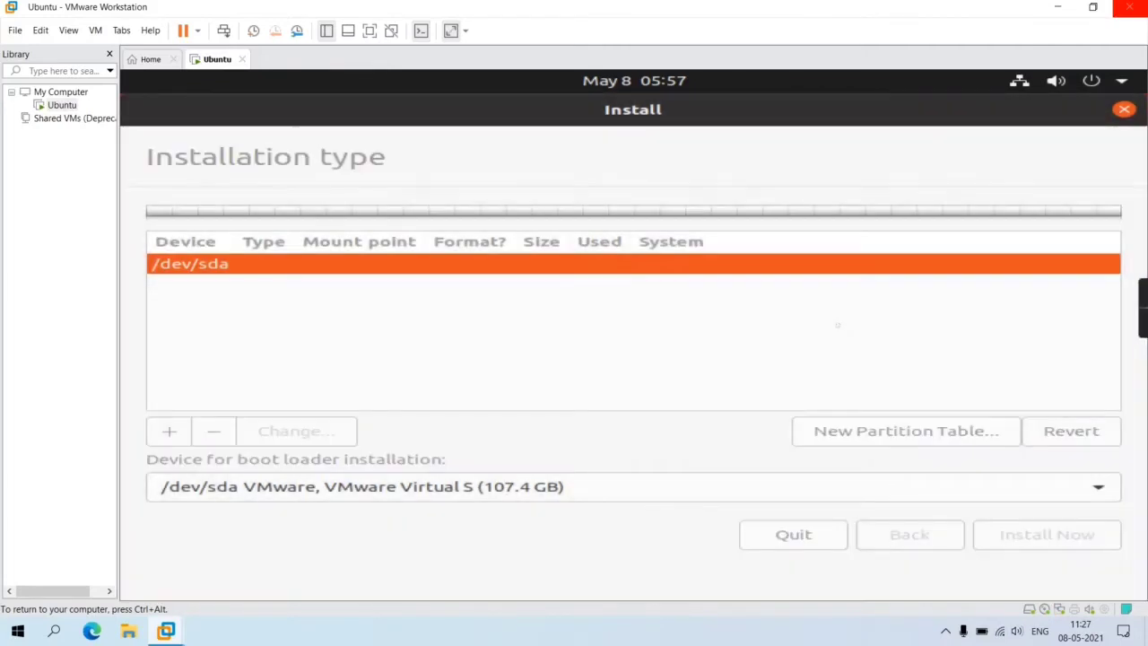
- Create a 30000 MB XFS partition in the free space mounted at /
{"action": "left_click", "coordinate": [484, 283]}
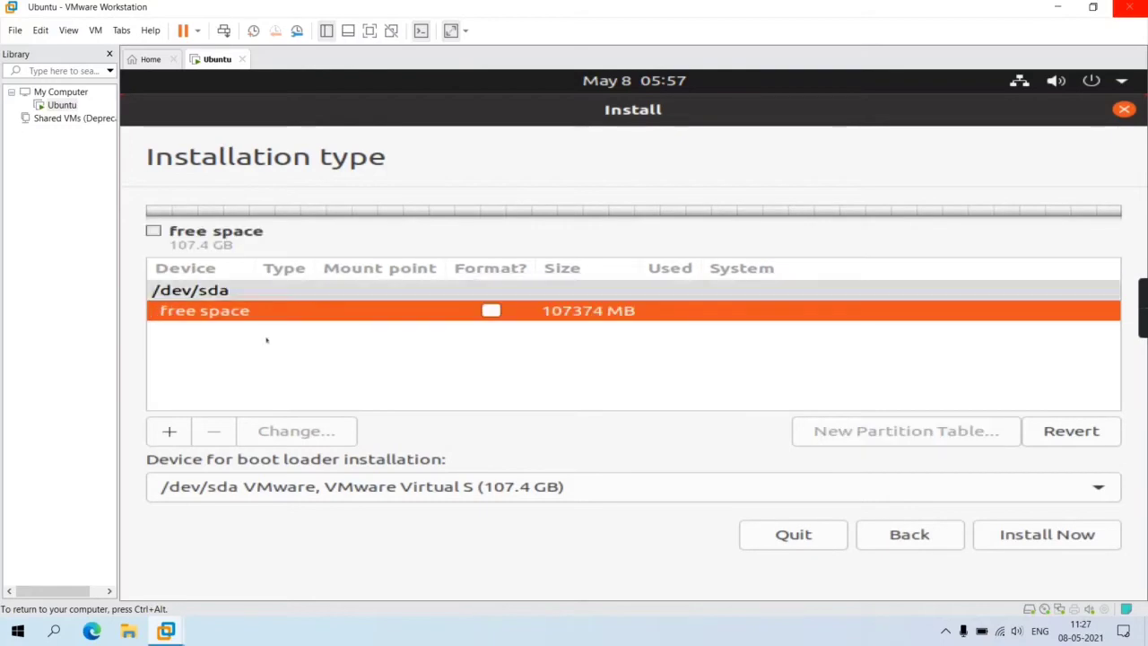
{"action": "left_click", "coordinate": [168, 431]}
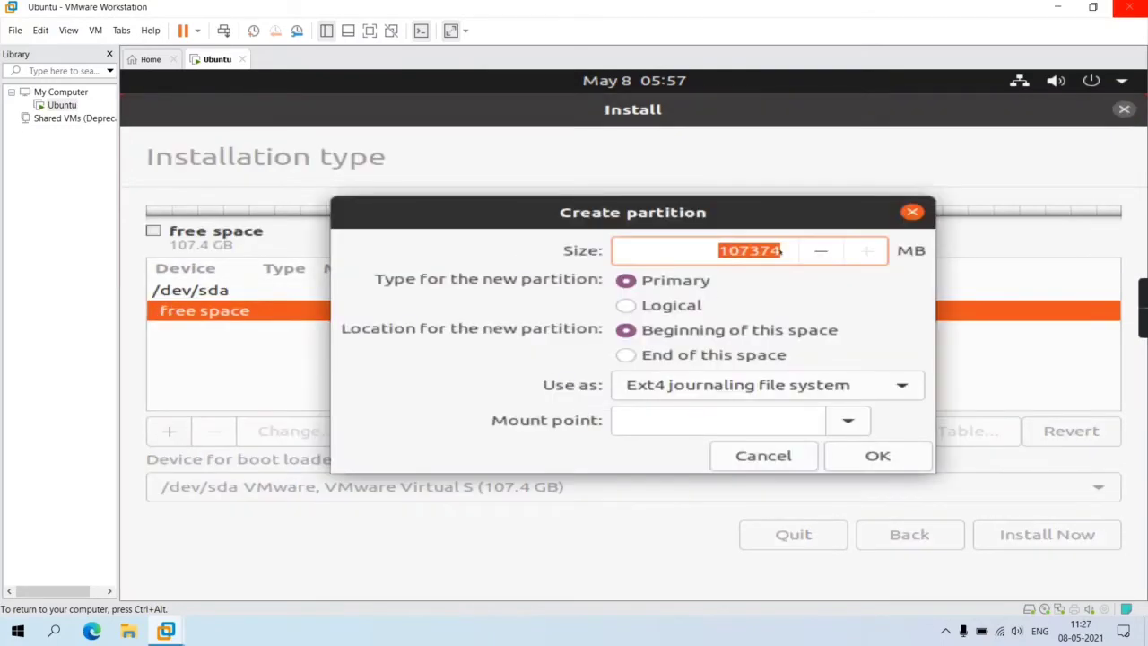
{"action": "key", "text": "BackSpace"}
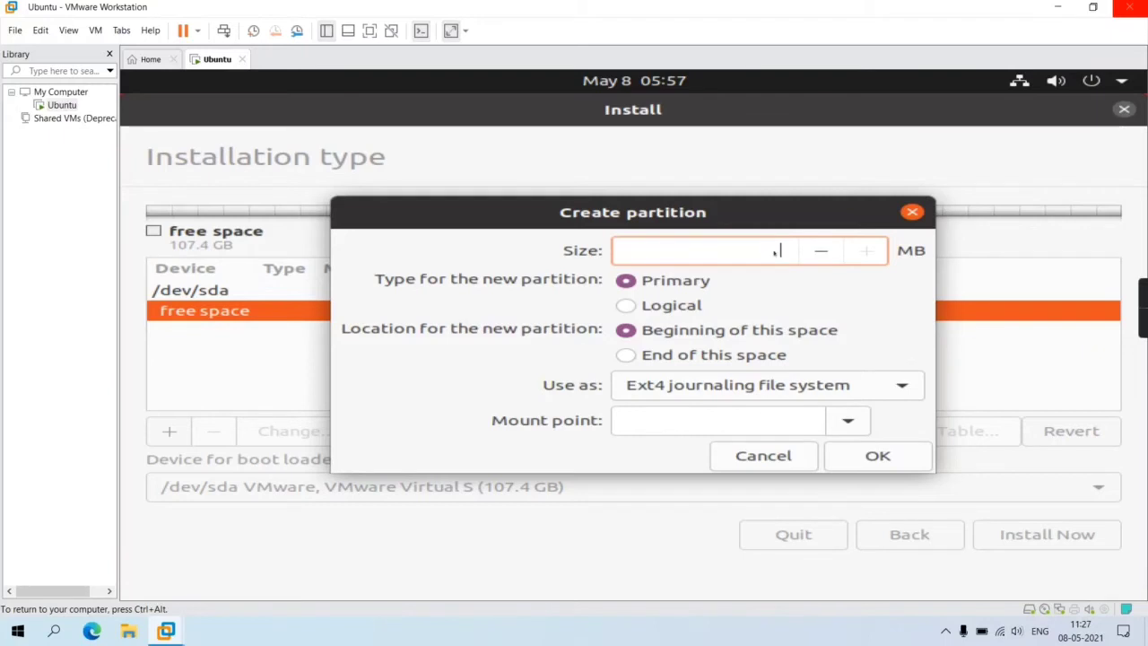
{"action": "type", "text": "30000"}
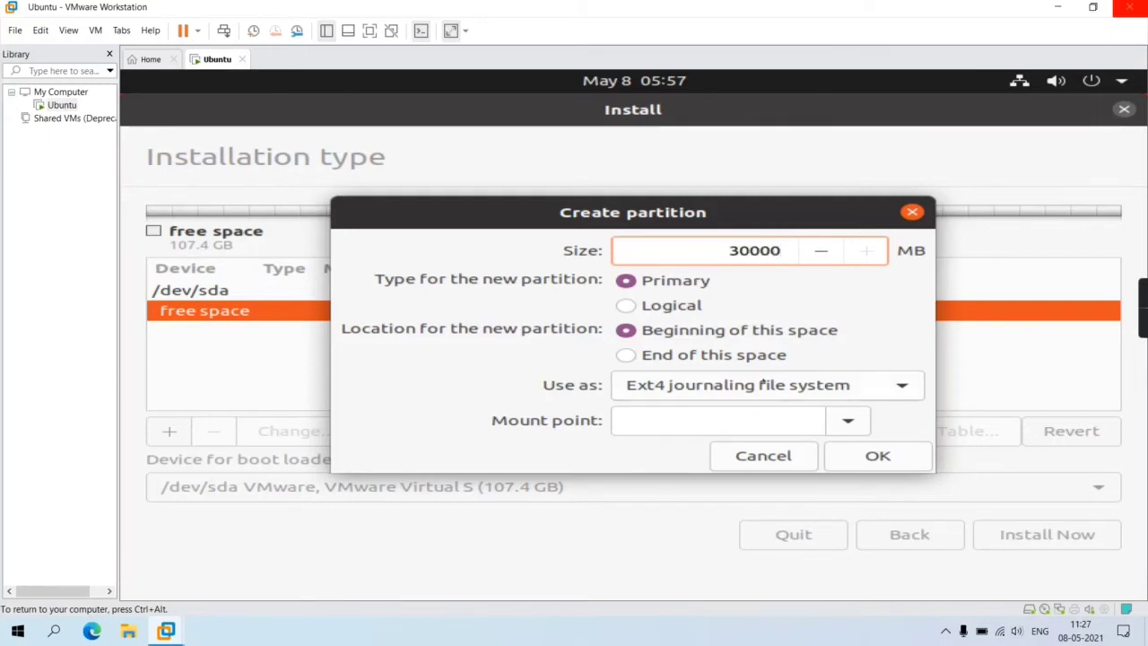
{"action": "left_click", "coordinate": [761, 384]}
{"action": "left_click", "coordinate": [682, 515]}
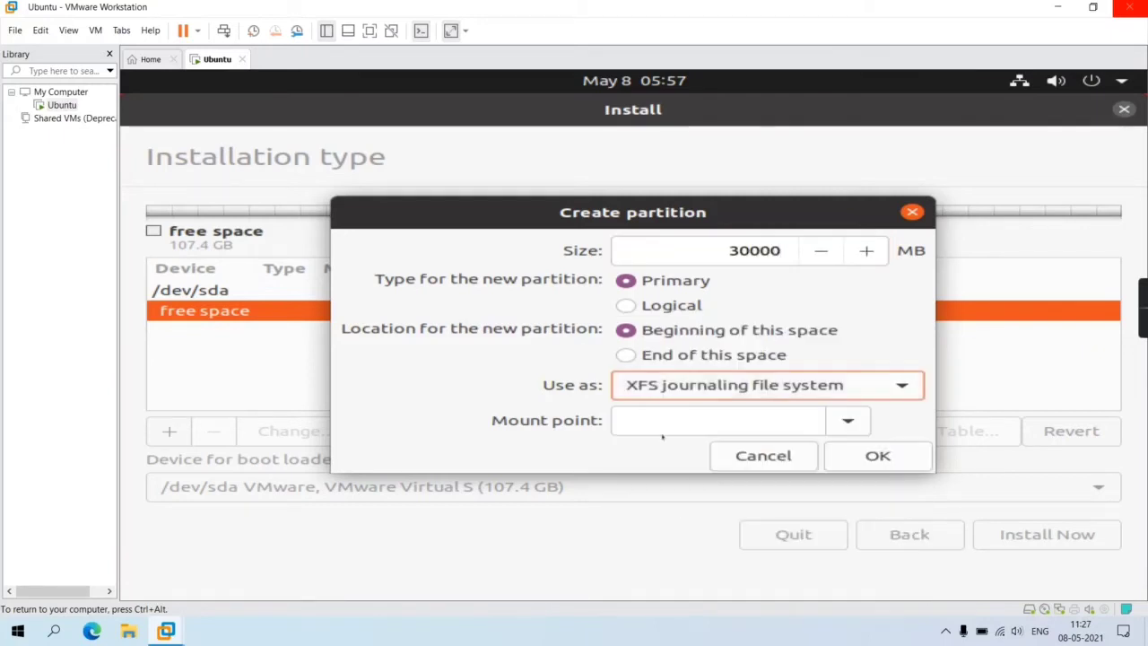
{"action": "left_click", "coordinate": [843, 420]}
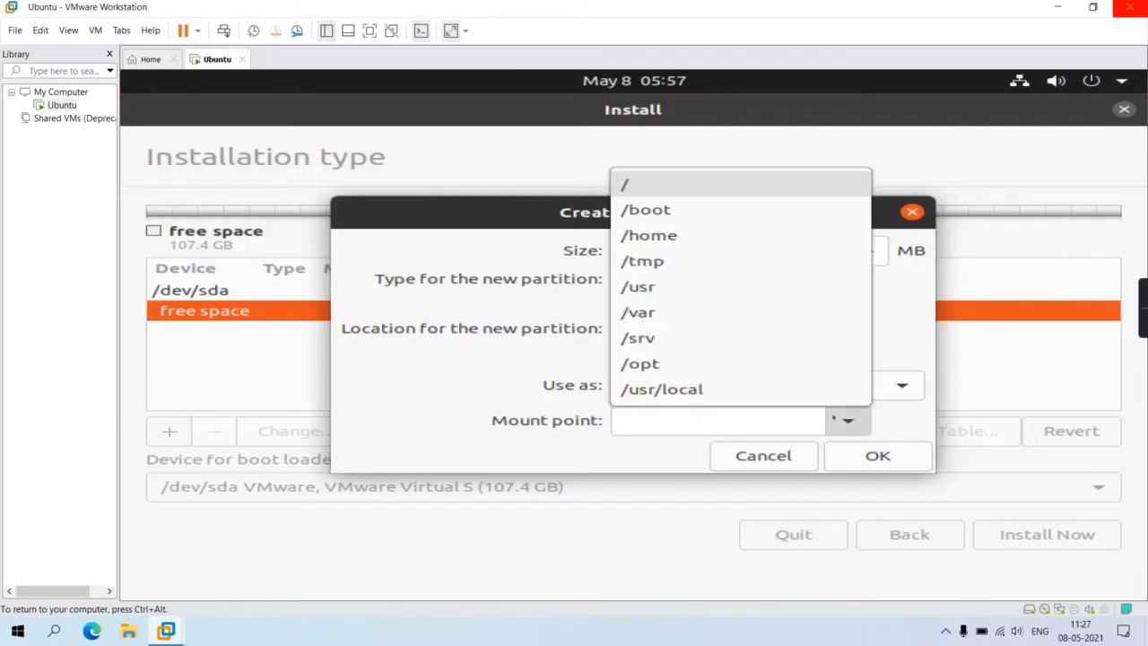
{"action": "left_click", "coordinate": [712, 183]}
{"action": "left_click", "coordinate": [878, 456]}
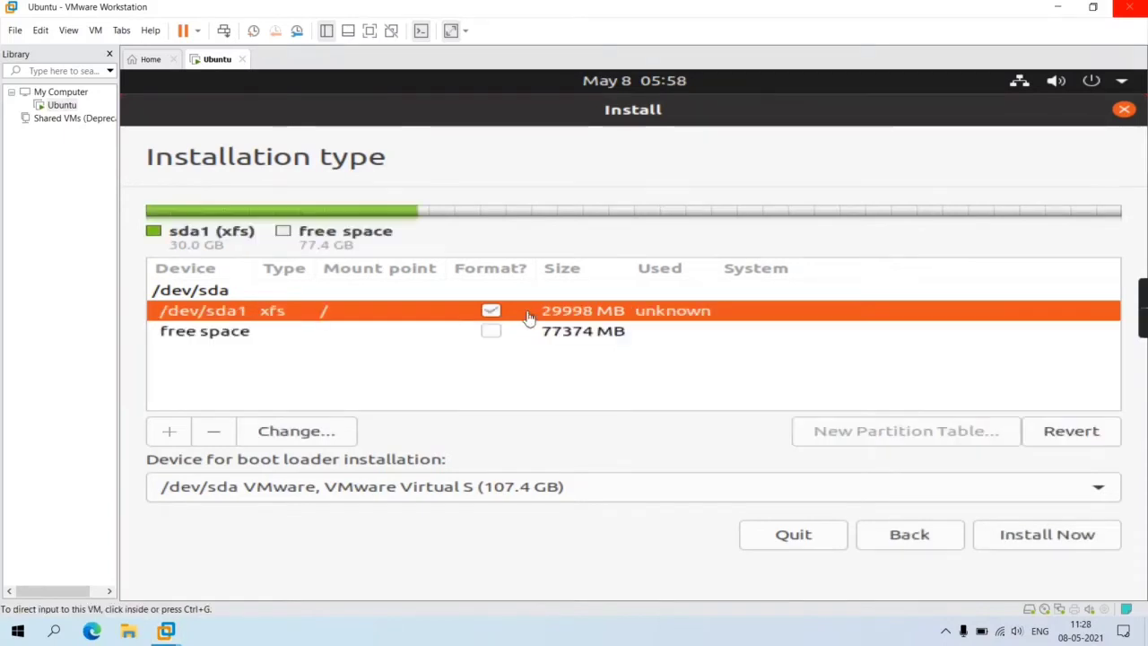
- Create an 8000 MB XFS partition mounted at /boot from the remaining free space
{"action": "left_click", "coordinate": [467, 331]}
{"action": "left_click", "coordinate": [186, 431]}
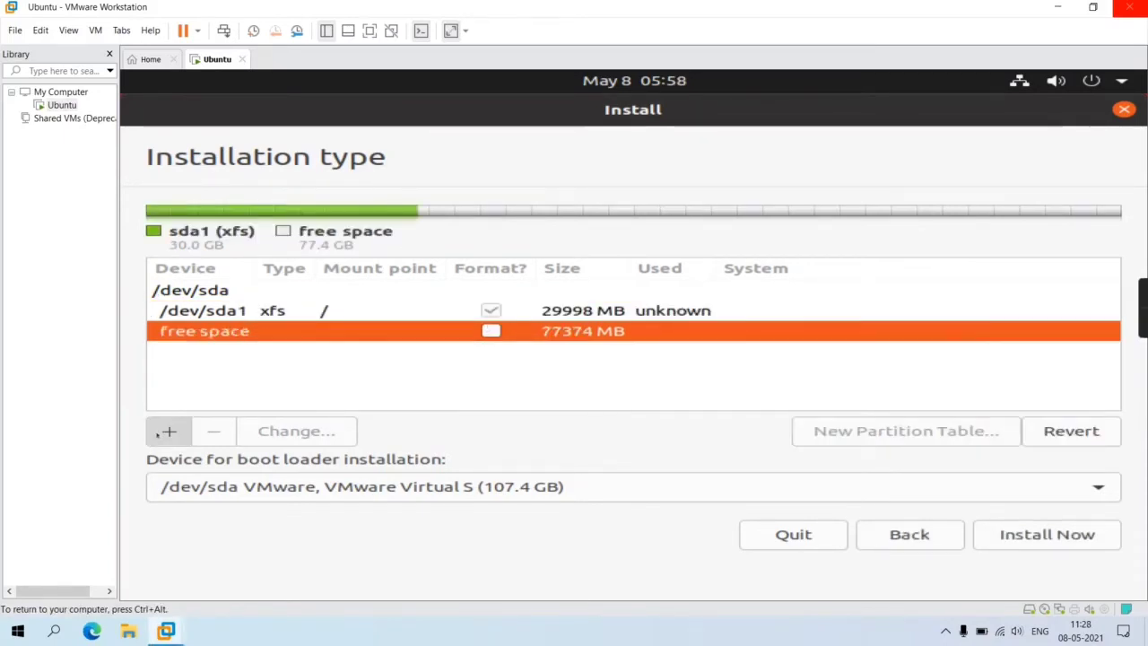
{"action": "left_click", "coordinate": [772, 251]}
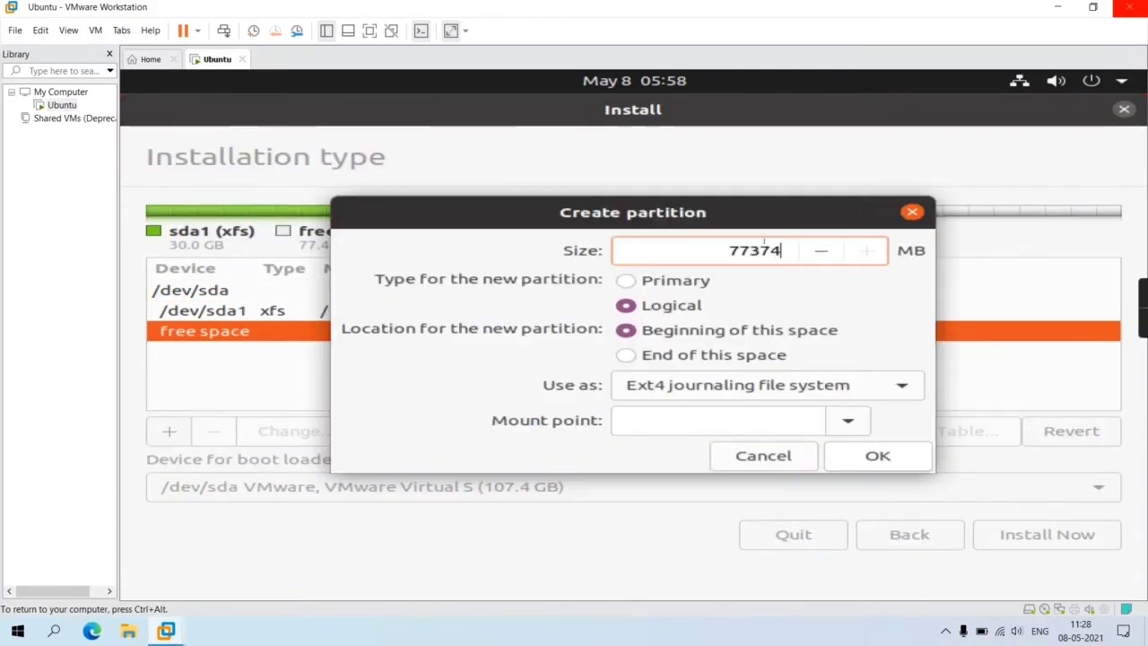
{"action": "key", "text": "BackSpace"}
{"action": "key", "text": "BackSpace"}
{"action": "key", "text": "BackSpace"}
{"action": "key", "text": "BackSpace"}
{"action": "key", "text": "BackSpace"}
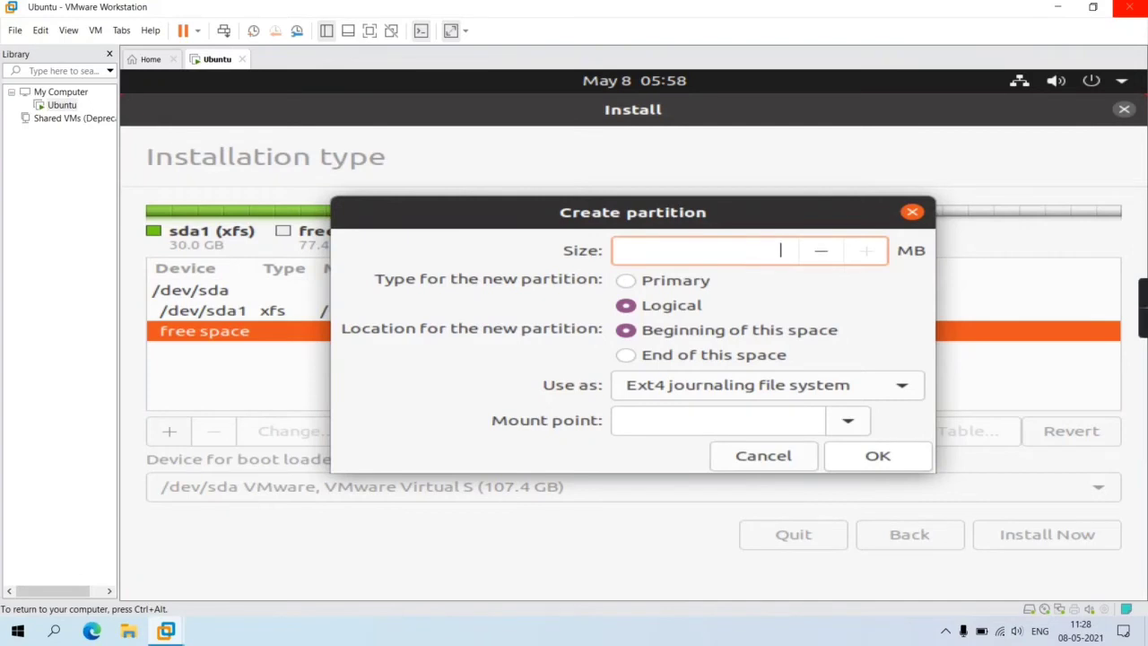
{"action": "type", "text": "8000"}
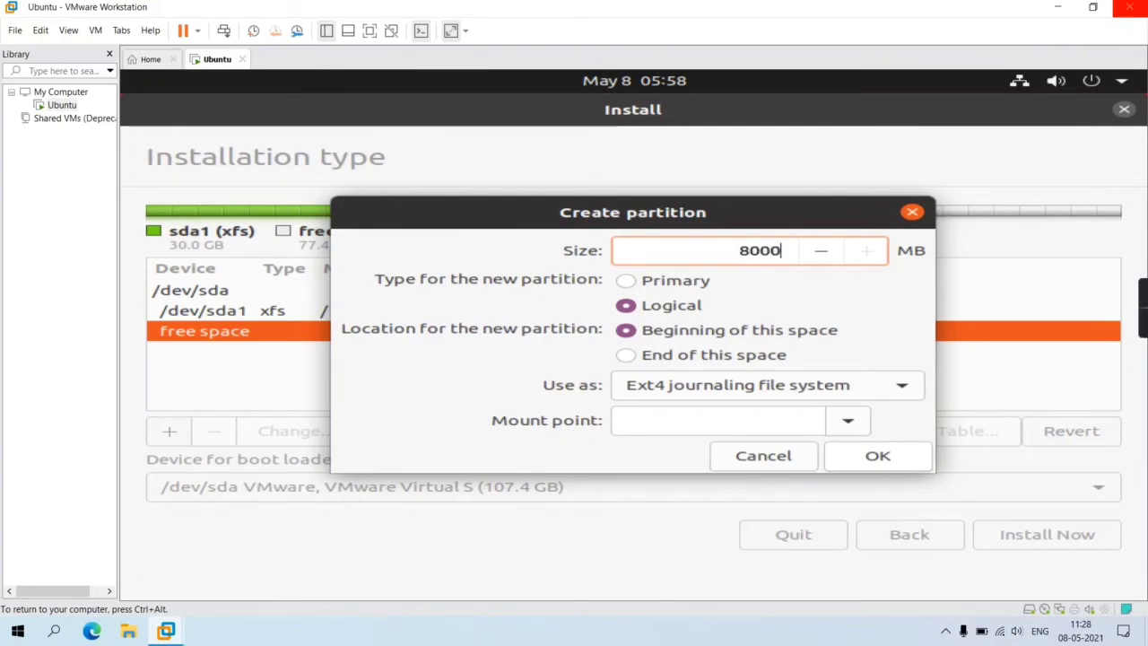
{"action": "left_click", "coordinate": [795, 385]}
{"action": "left_click", "coordinate": [729, 516]}
{"action": "left_click", "coordinate": [846, 418]}
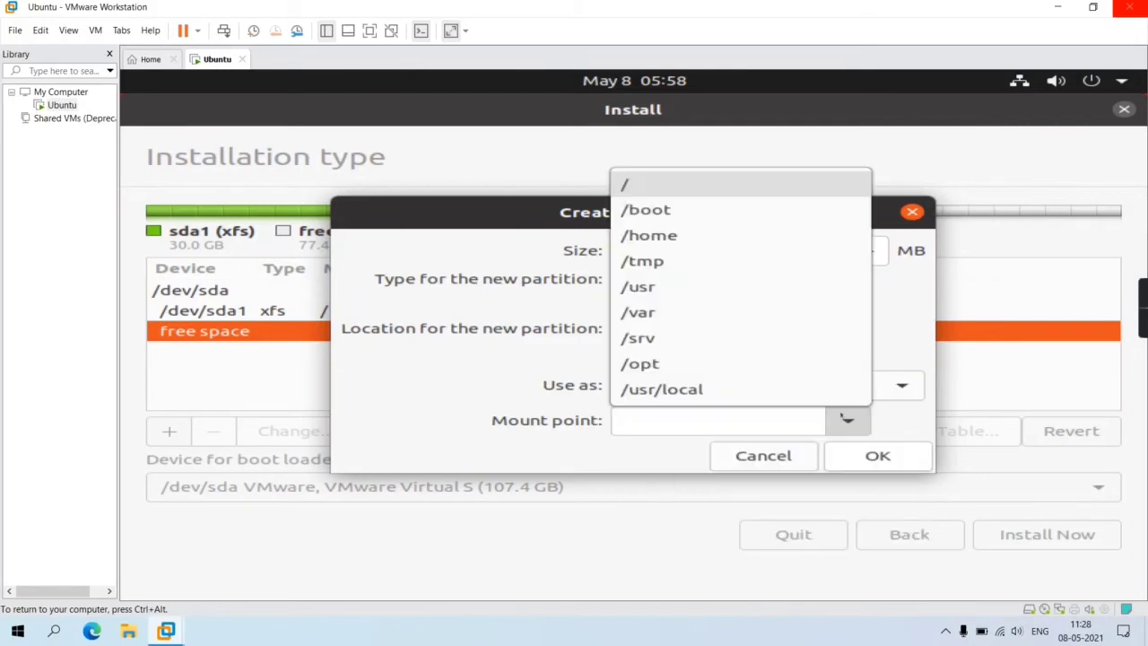
{"action": "left_click", "coordinate": [720, 212]}
{"action": "left_click", "coordinate": [840, 448]}
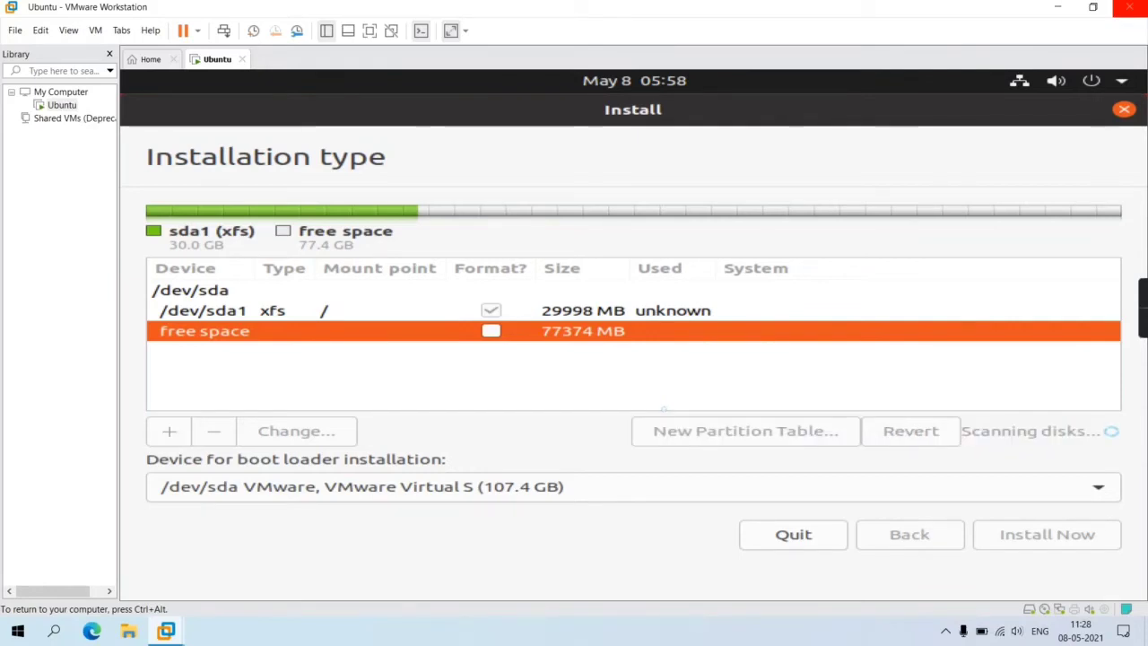
{"action": "left_click", "coordinate": [538, 352]}
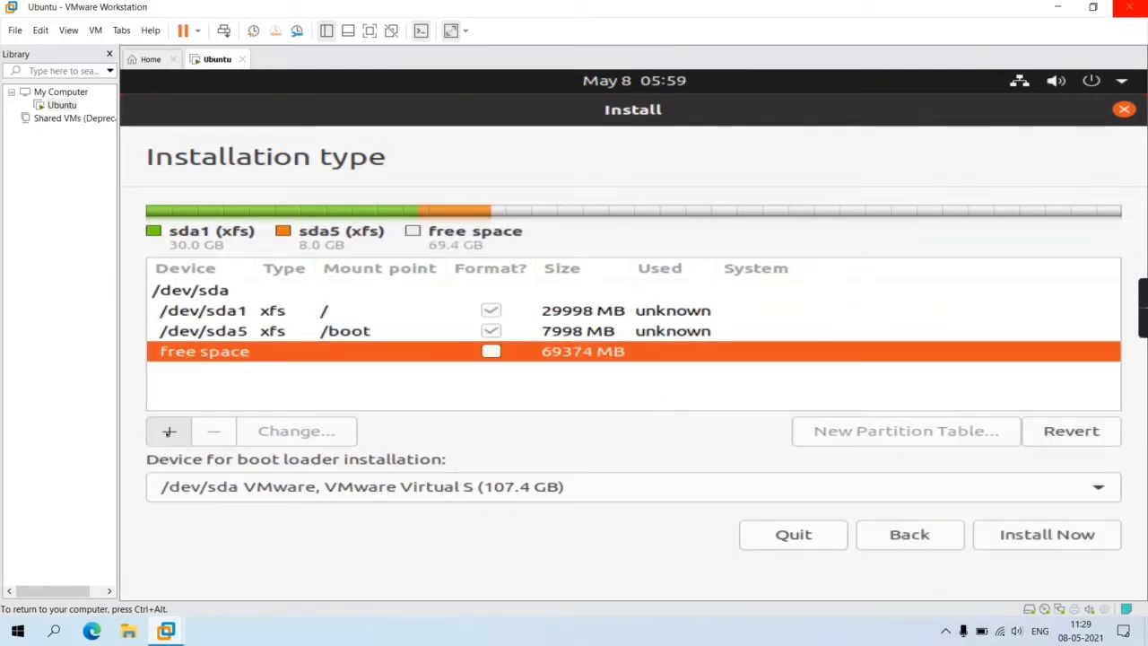
- Add a 15000 MB XFS partition mounted at /home
{"action": "left_click", "coordinate": [168, 431]}
{"action": "left_click", "coordinate": [772, 250]}
{"action": "key", "text": "BackSpace"}
{"action": "key", "text": "BackSpace"}
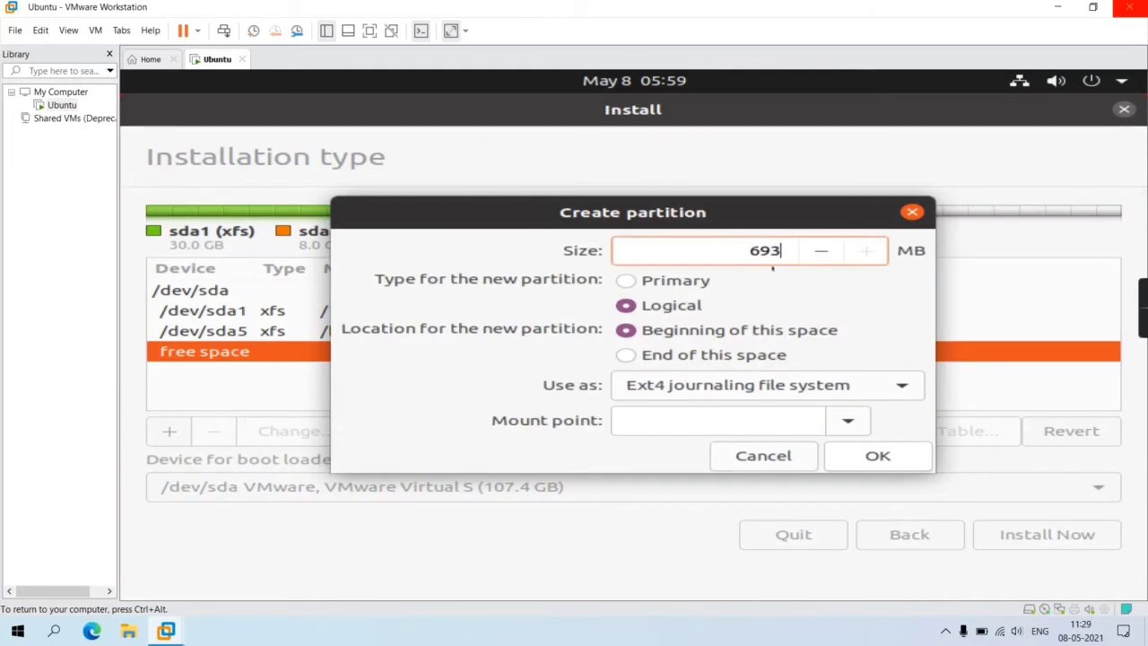
{"action": "key", "text": "BackSpace"}
{"action": "key", "text": "BackSpace"}
{"action": "key", "text": "BackSpace"}
{"action": "type", "text": "20"}
{"action": "key", "text": "BackSpace"}
{"action": "key", "text": "BackSpace"}
{"action": "type", "text": "15000"}
{"action": "left_click", "coordinate": [767, 384]}
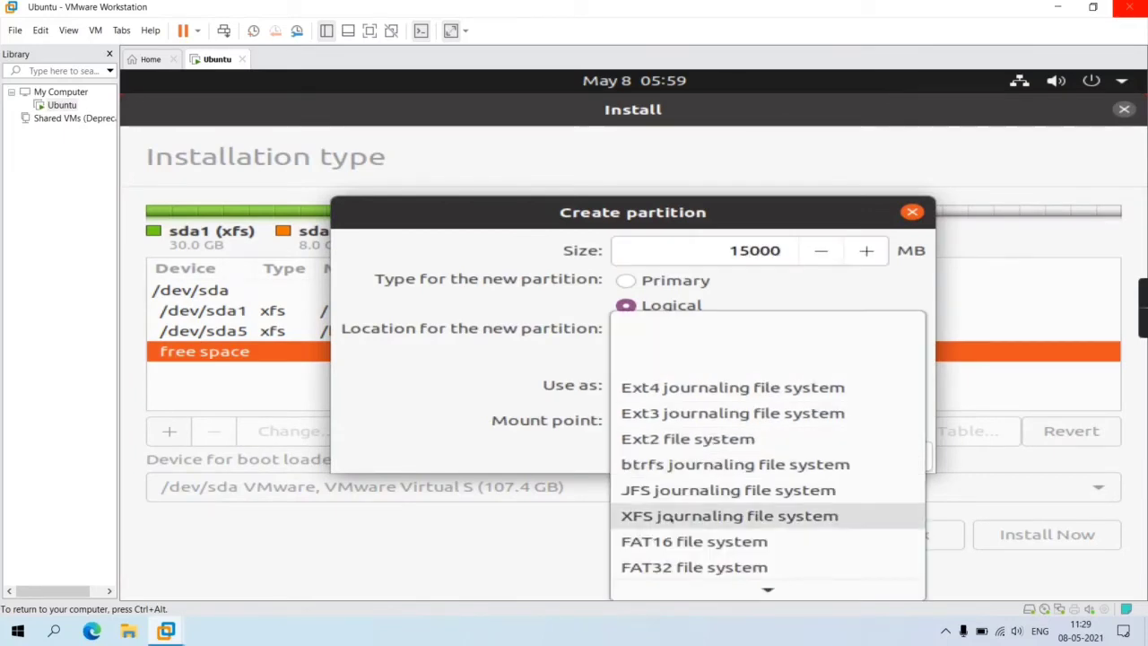
{"action": "left_click", "coordinate": [718, 513]}
{"action": "left_click", "coordinate": [848, 420]}
{"action": "left_click", "coordinate": [649, 235]}
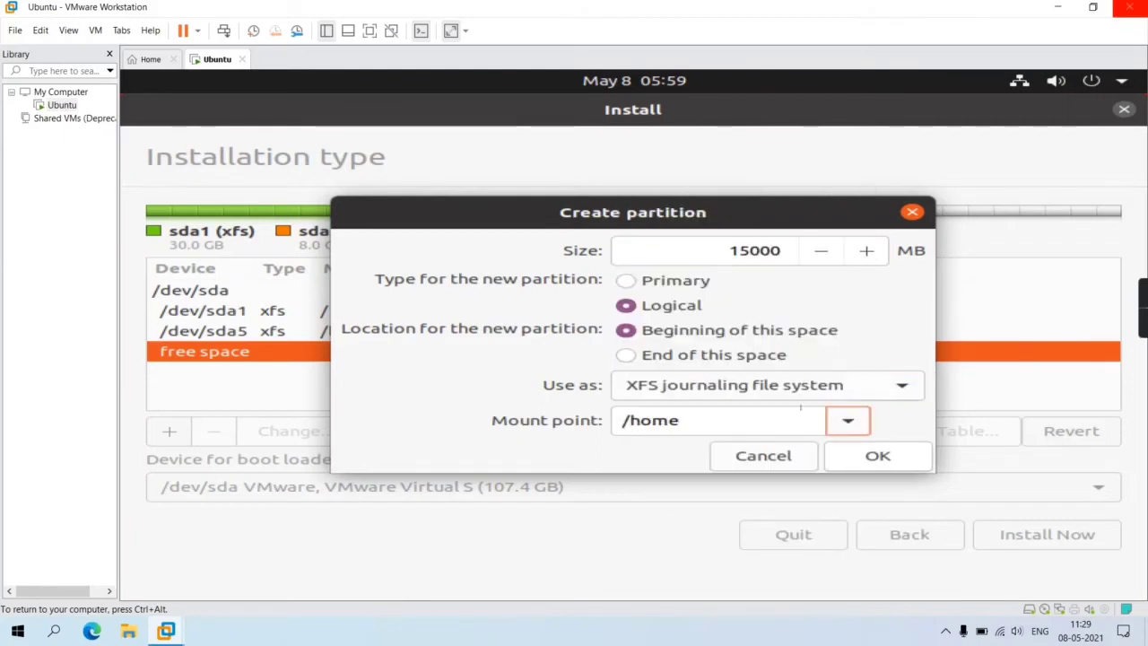
{"action": "left_click", "coordinate": [877, 456]}
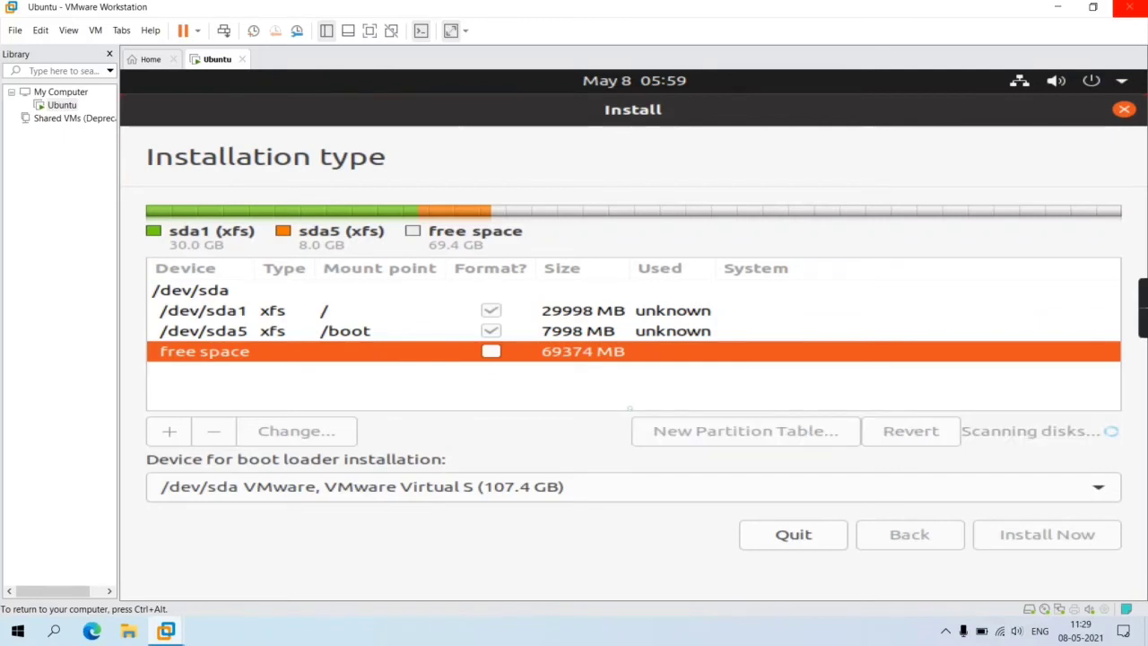
- Add a 10000 MB swap area partition from the remaining free space
{"action": "left_click", "coordinate": [386, 372]}
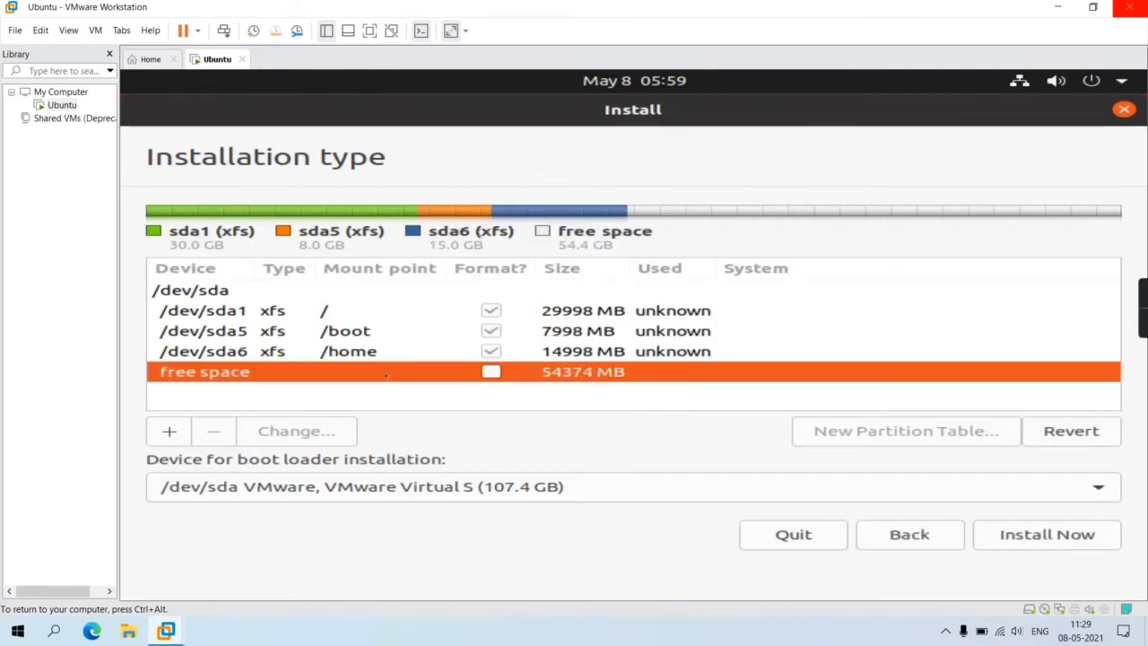
{"action": "left_click", "coordinate": [169, 431]}
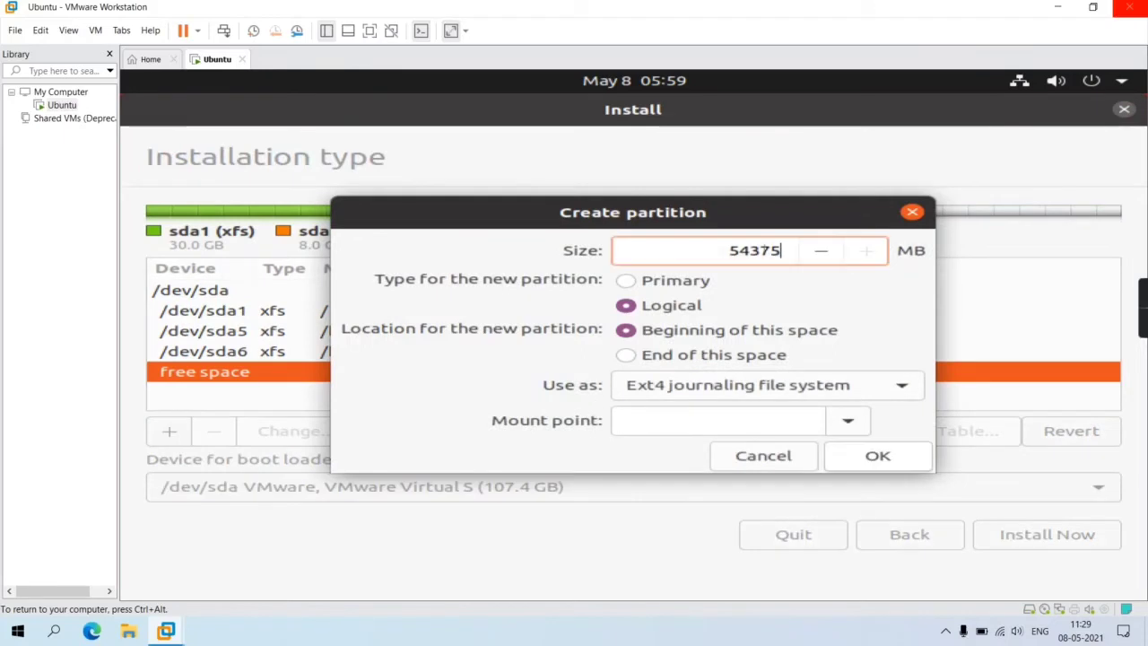
{"action": "key", "text": "BackSpace"}
{"action": "key", "text": "BackSpace"}
{"action": "key", "text": "BackSpace"}
{"action": "key", "text": "BackSpace"}
{"action": "key", "text": "BackSpace"}
{"action": "type", "text": "10000"}
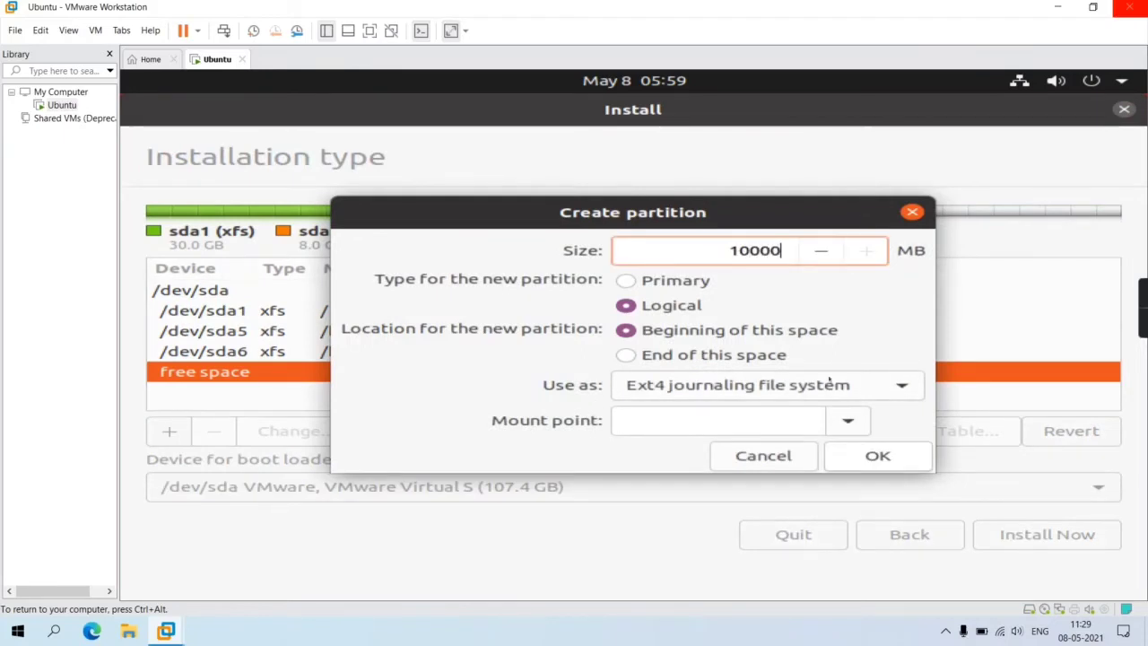
{"action": "left_click", "coordinate": [830, 383]}
{"action": "scroll", "coordinate": [685, 538], "scroll_direction": "down", "scroll_amount": 1}
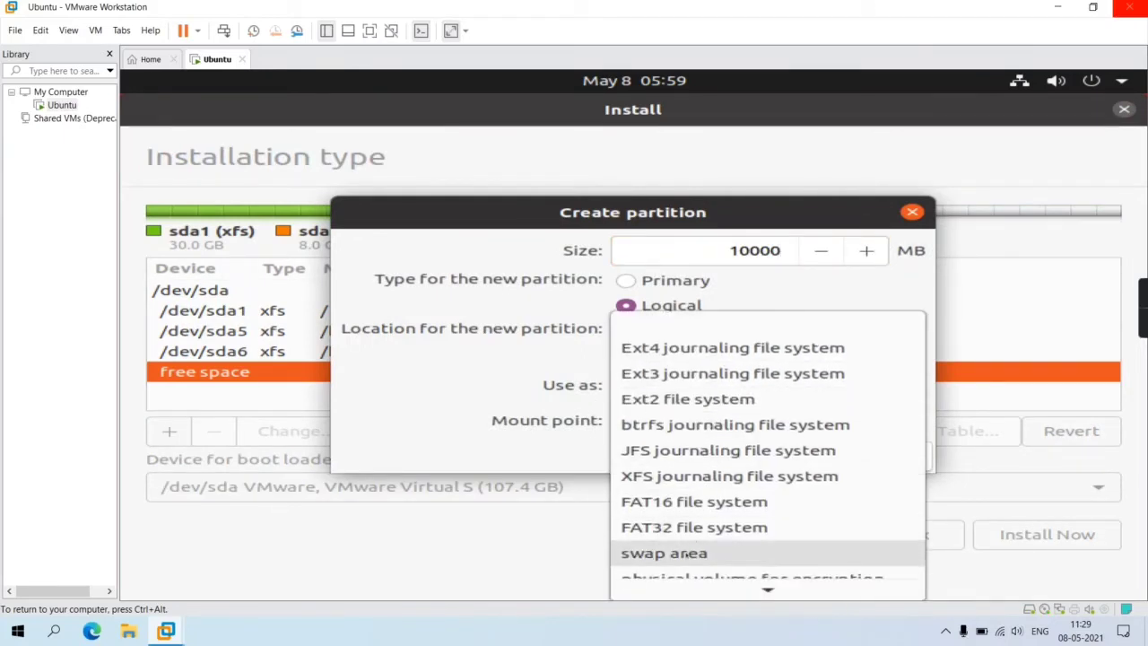
{"action": "left_click", "coordinate": [684, 553]}
{"action": "left_click", "coordinate": [847, 421]}
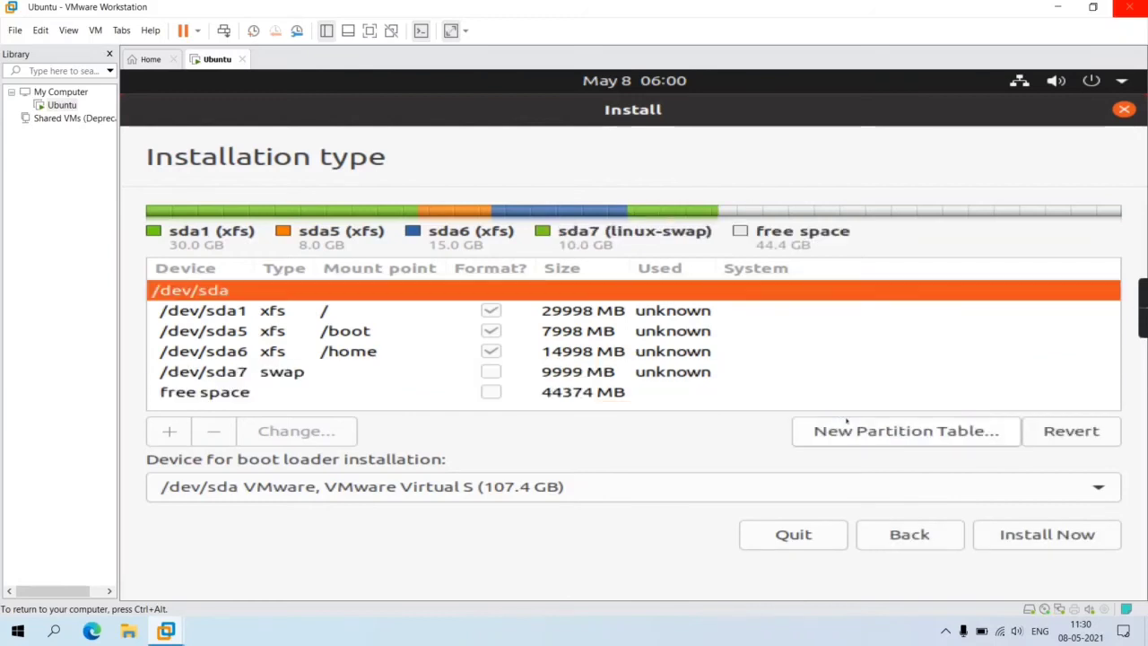
- Start the installation with this partition layout and confirm writing the changes to disk
{"action": "left_click", "coordinate": [1029, 533]}
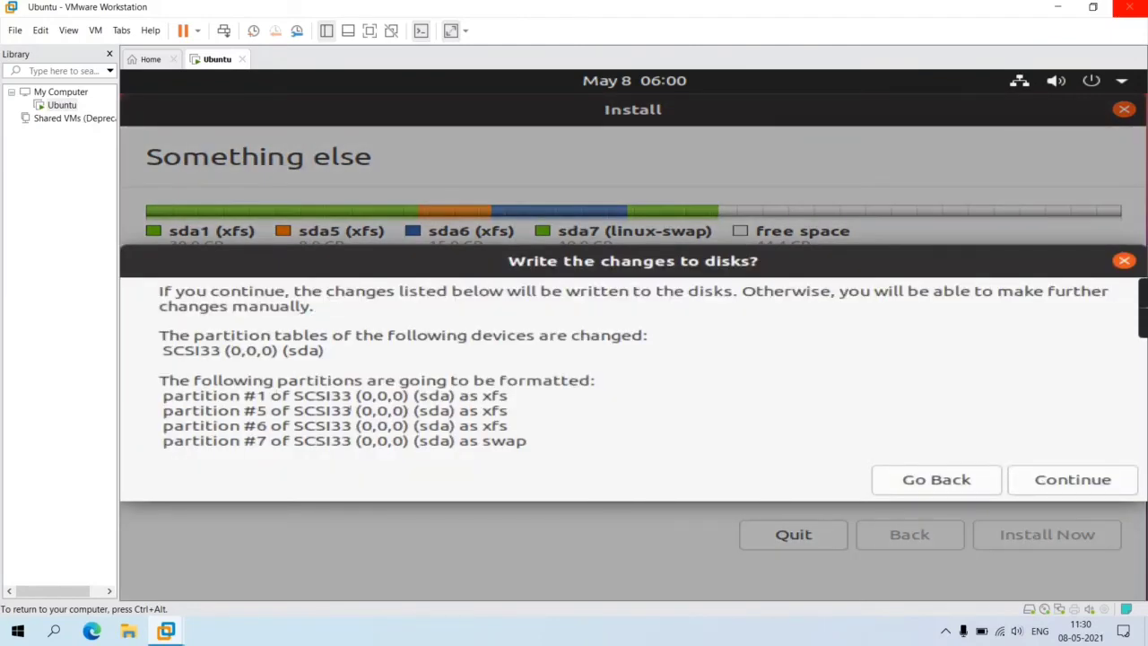
{"action": "left_click", "coordinate": [1054, 478]}
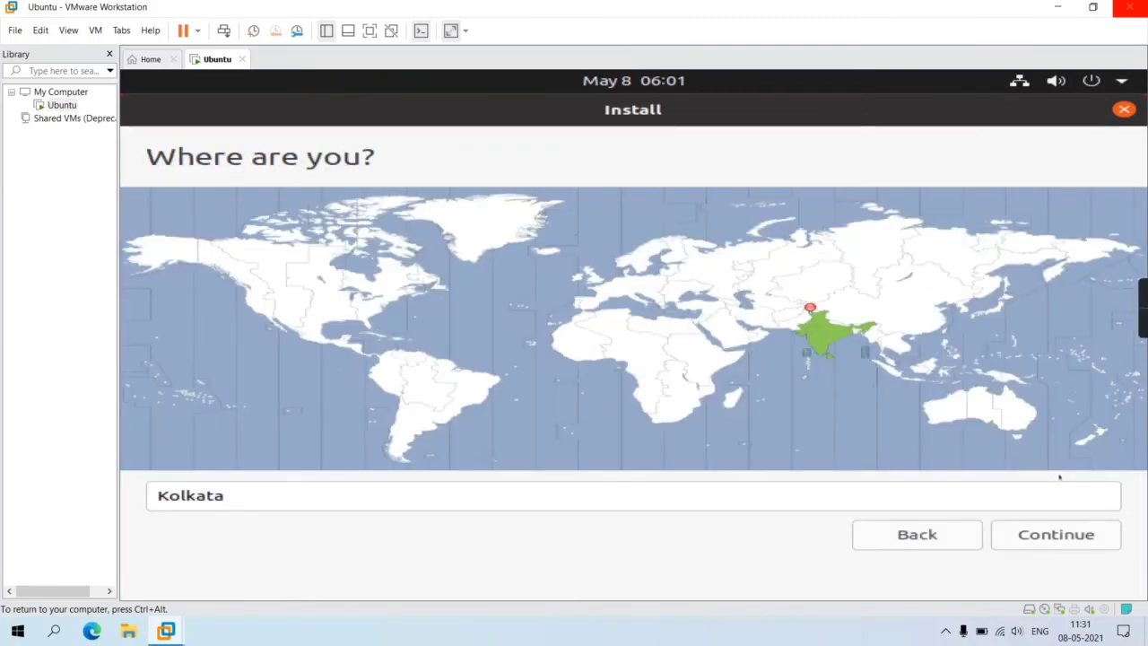
- Pick India on the map so the location is Kolkata, and accept it
{"action": "left_click", "coordinate": [821, 324]}
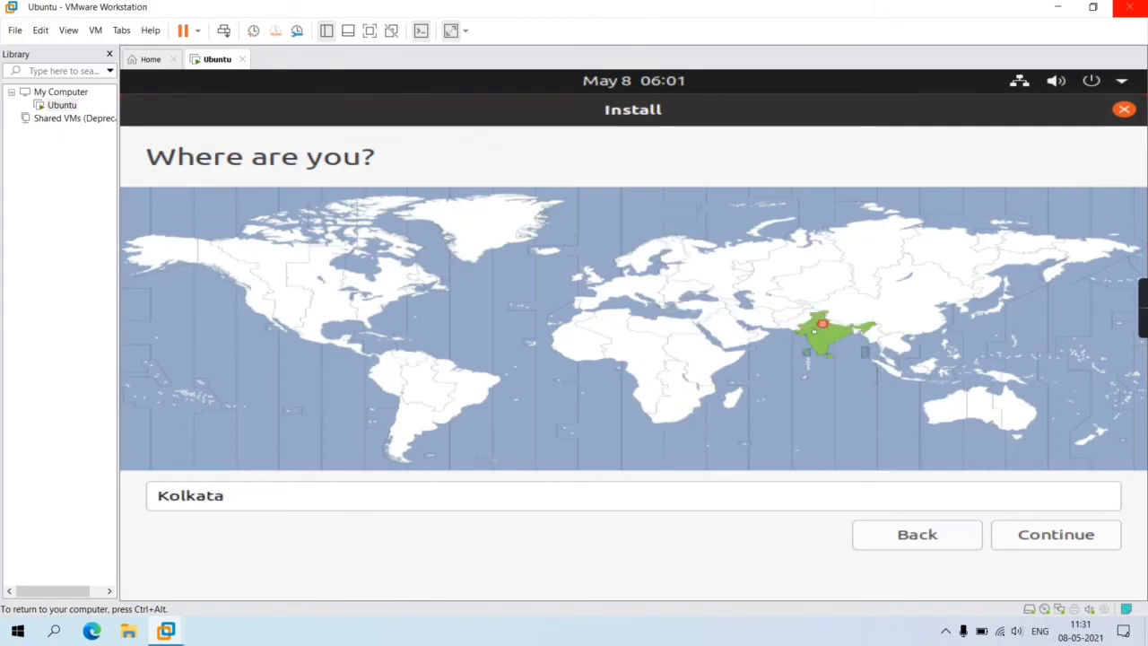
{"action": "left_click", "coordinate": [261, 484]}
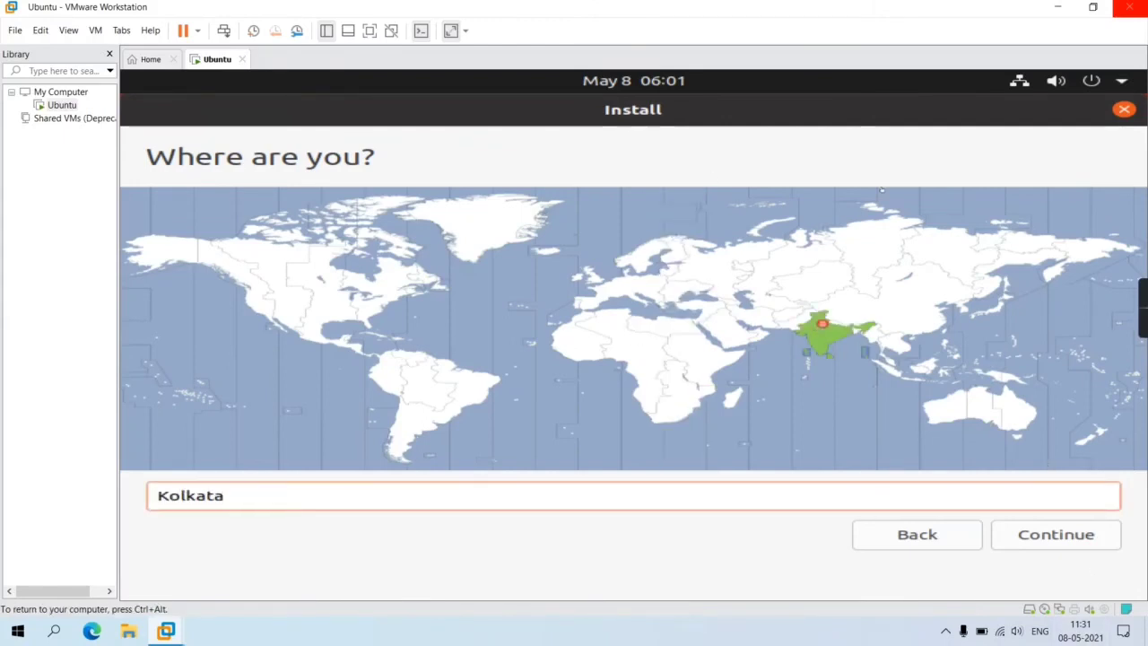
{"action": "left_click", "coordinate": [832, 328]}
{"action": "left_click", "coordinate": [818, 314]}
{"action": "left_click", "coordinate": [842, 326]}
{"action": "left_click", "coordinate": [1055, 535]}
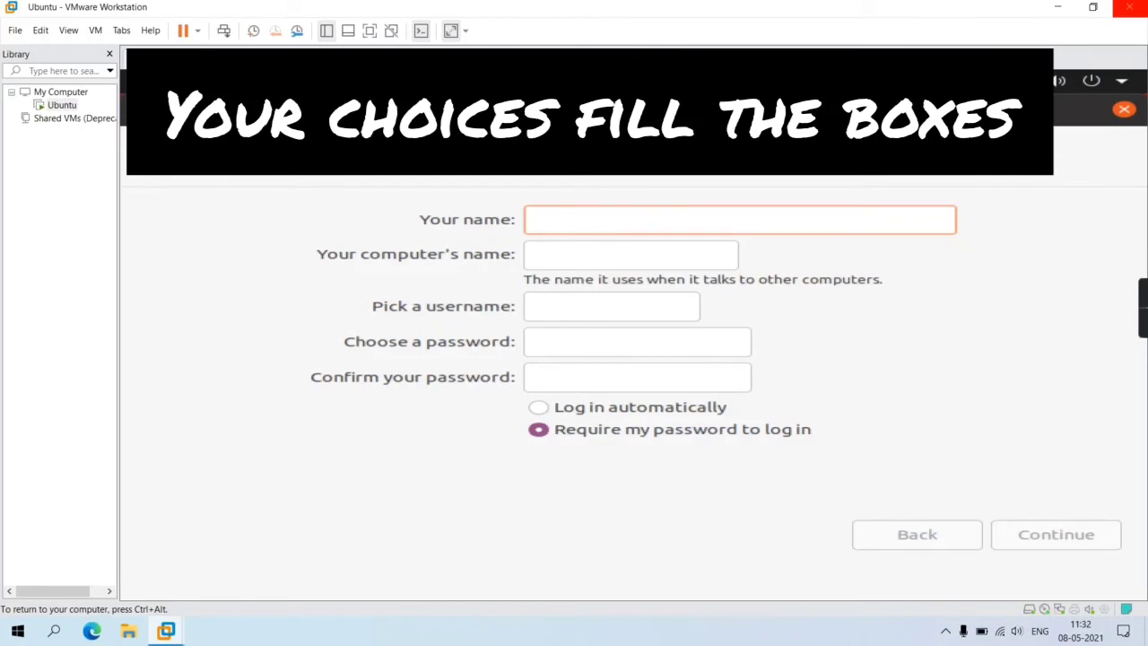
- Enter the user's name and the account password twice, then start installing
{"action": "type", "text": "d"}
{"action": "key", "text": "BackSpace"}
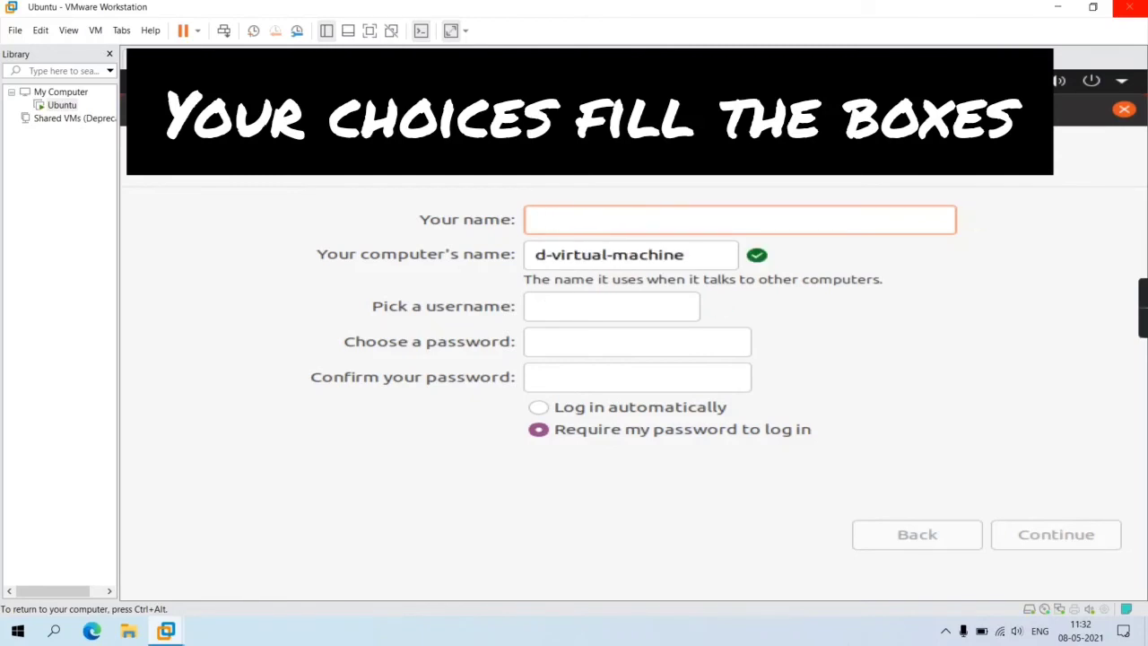
{"action": "type", "text": "sck"}
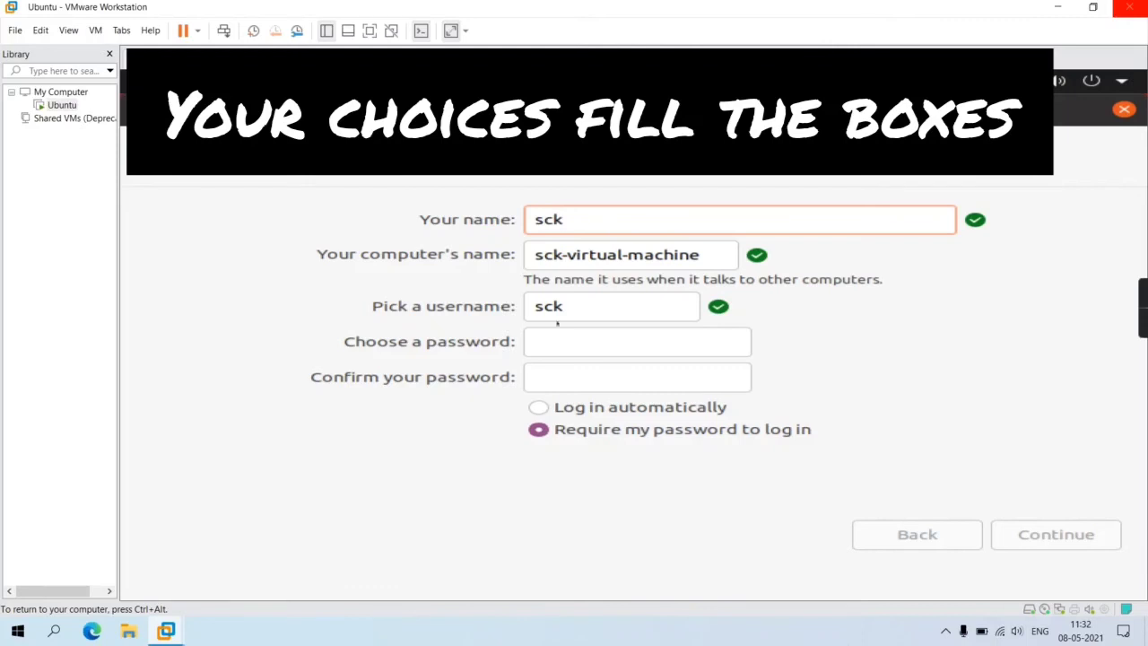
{"action": "left_click", "coordinate": [548, 335]}
{"action": "type", "text": "1234"}
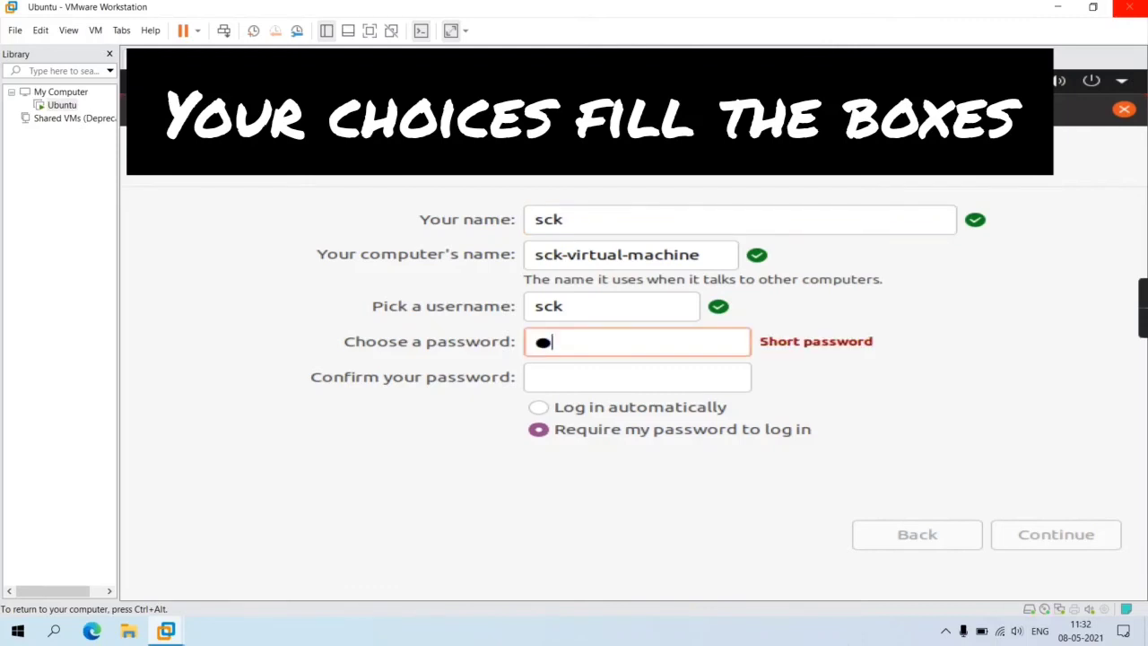
{"action": "left_click", "coordinate": [549, 376]}
{"action": "type", "text": "1234"}
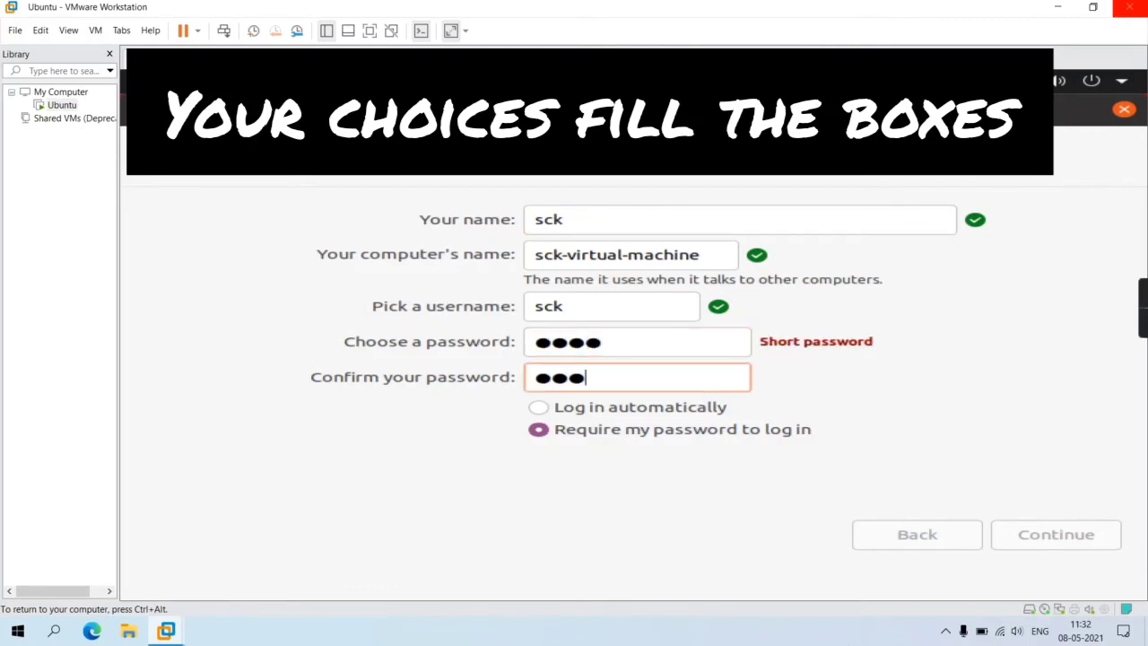
{"action": "left_click", "coordinate": [1020, 534]}
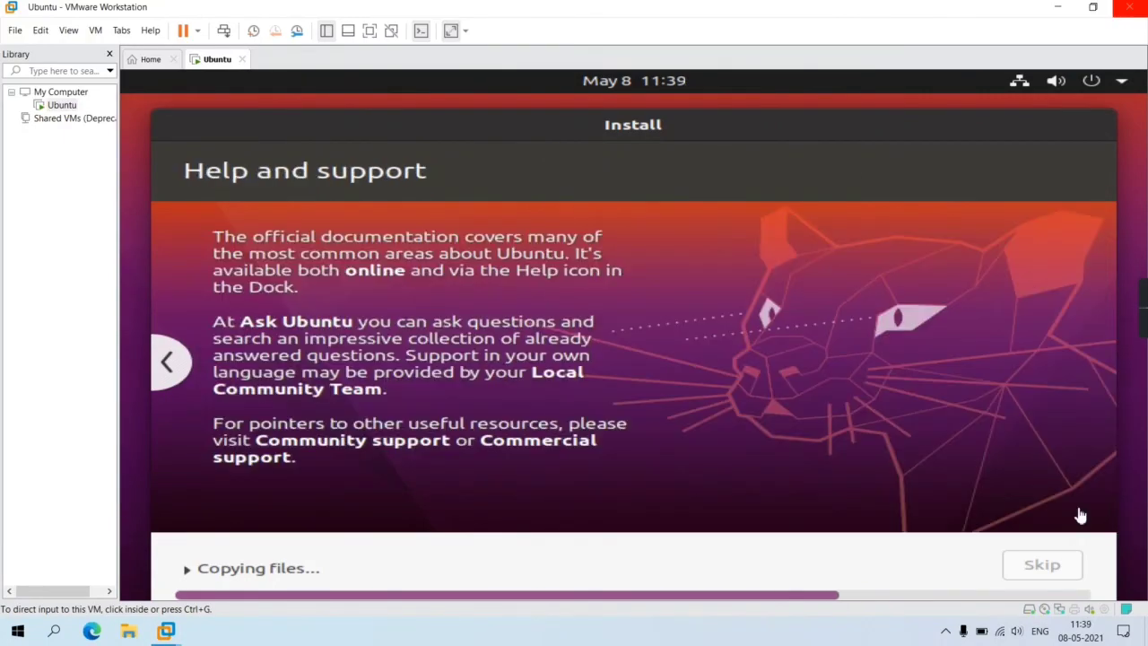
- Toggle input between the VM and host while the installer copies files and downloads packages
{"action": "left_click", "coordinate": [868, 508]}
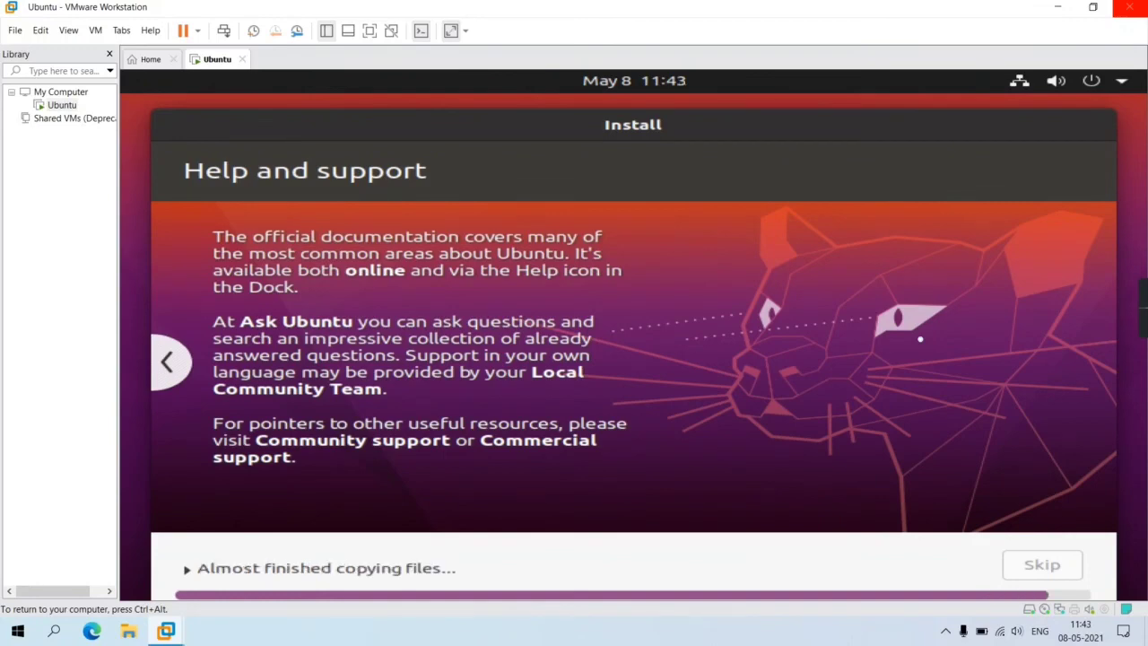
{"action": "key", "text": "ctrl+alt"}
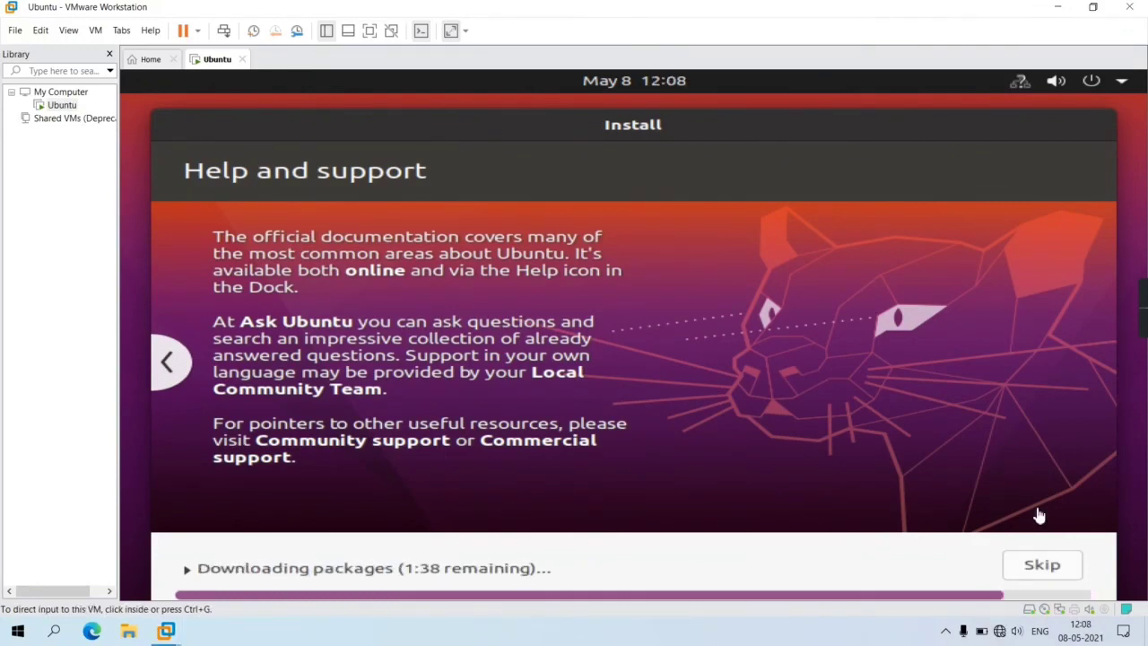
{"action": "left_click", "coordinate": [1039, 516]}
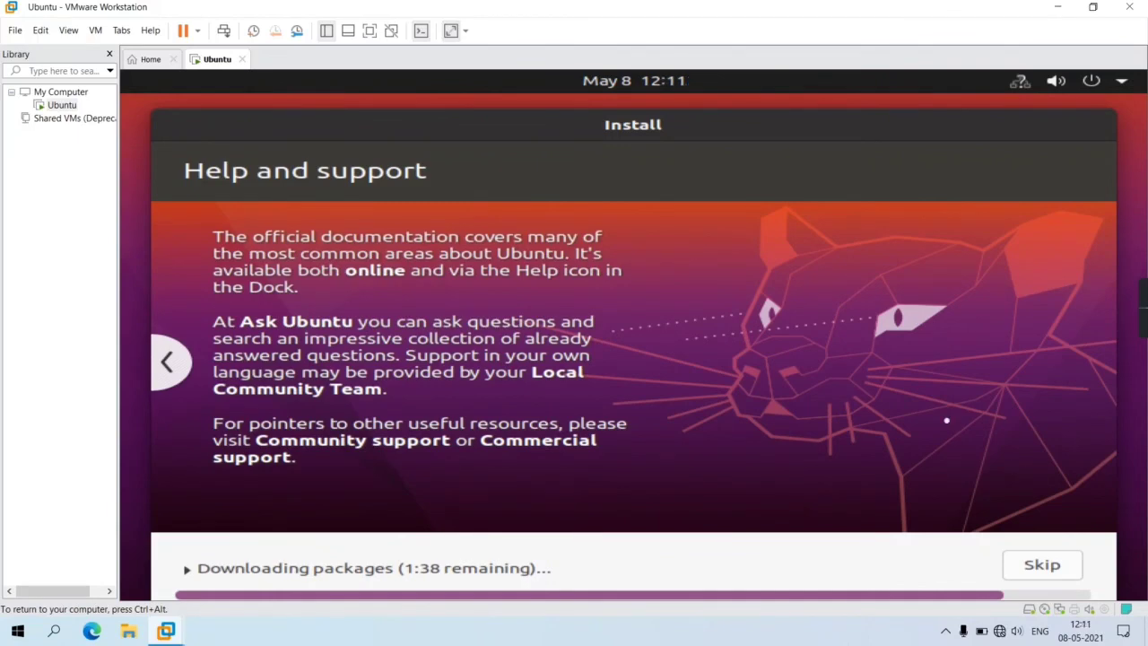